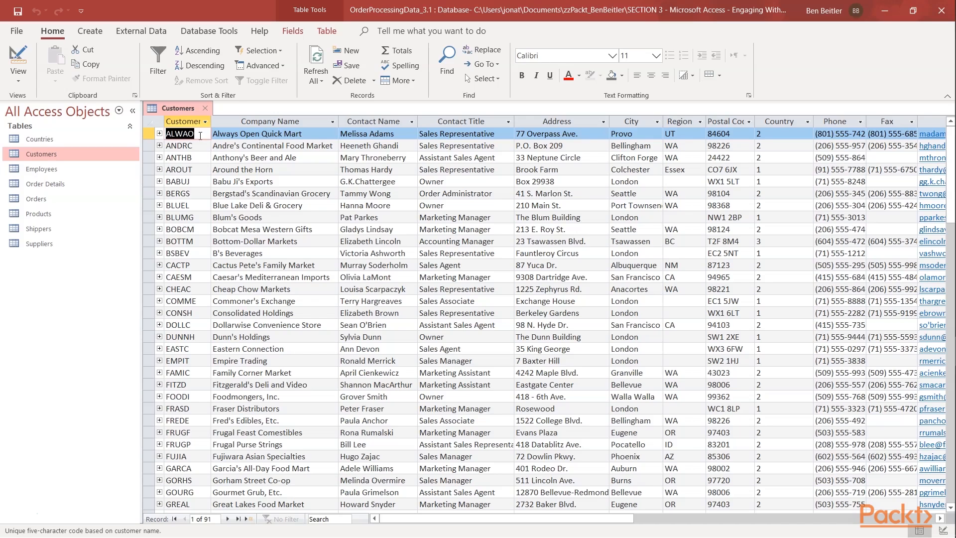
Step: Create a basic form from the Customers table, compare it with the datasheet and review its fields and related orders
click(90, 31)
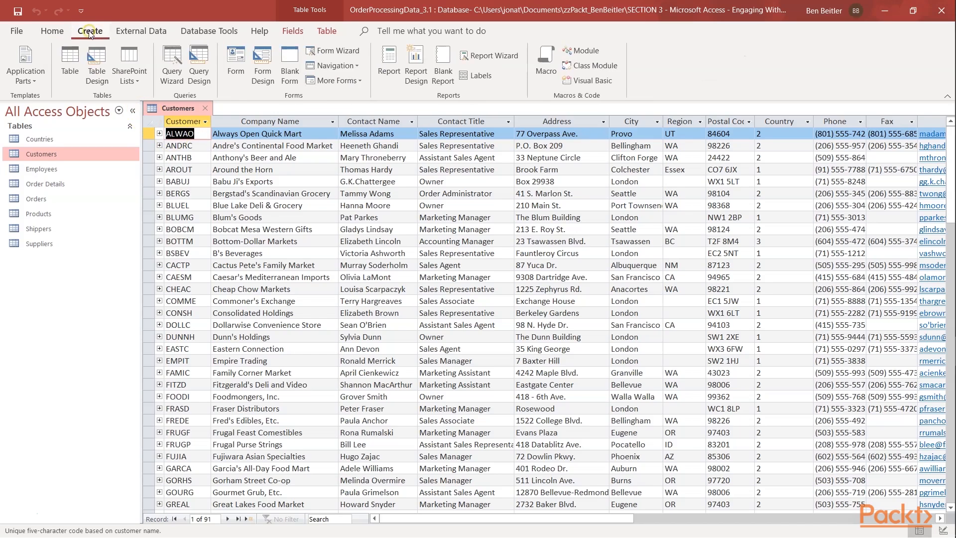
click(235, 62)
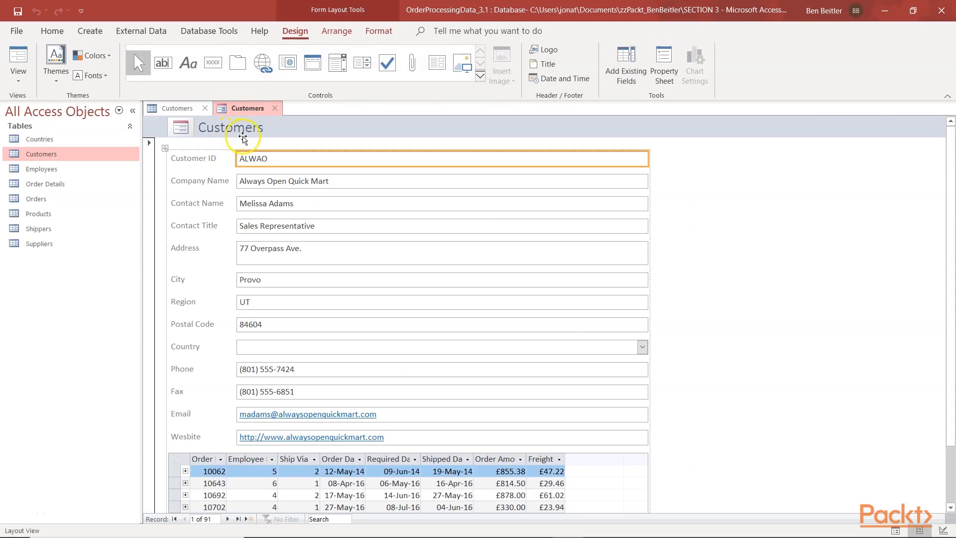
click(184, 109)
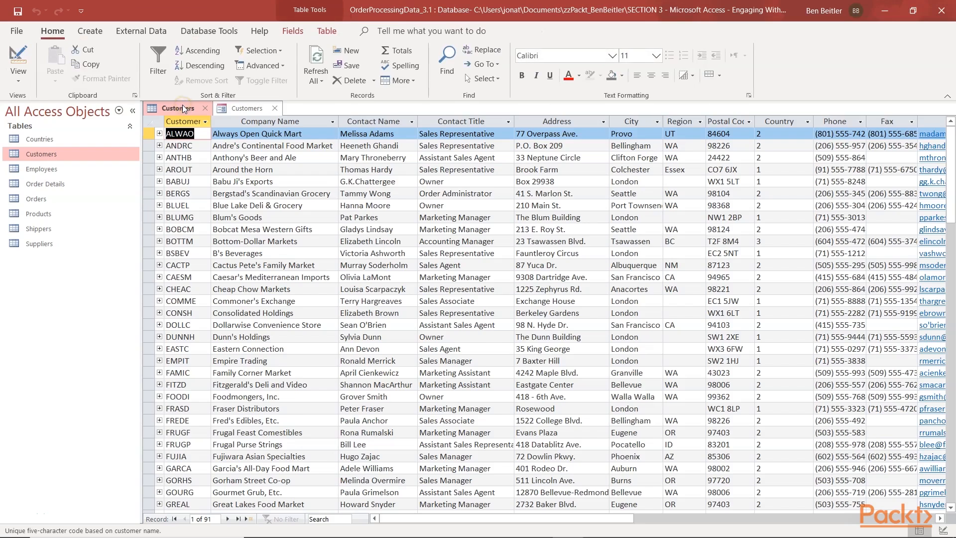
click(246, 108)
click(86, 156)
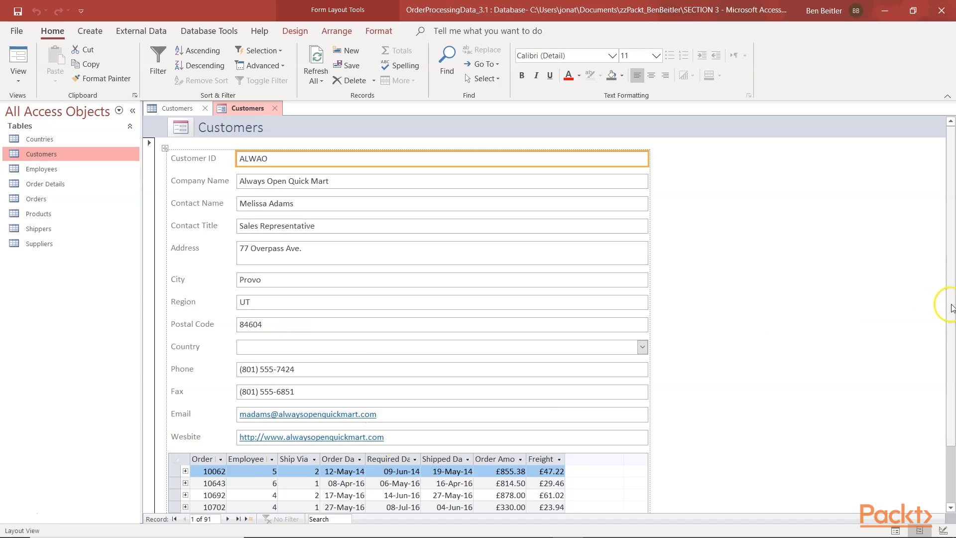
drag(951, 308, 952, 394)
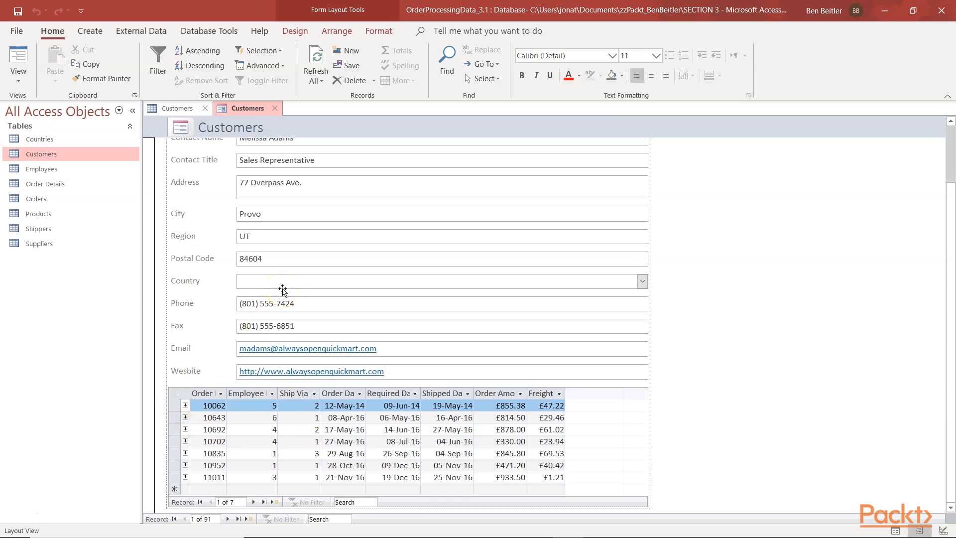
click(280, 136)
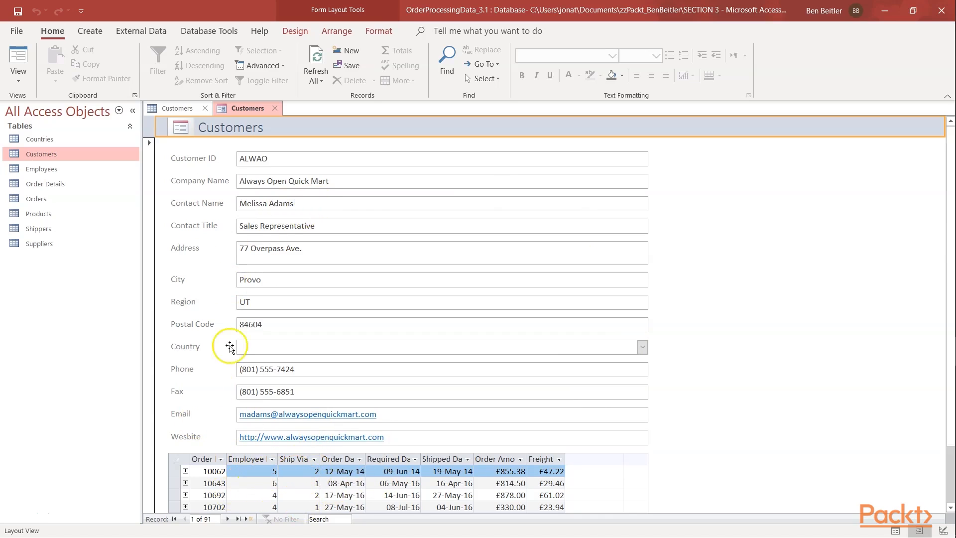
Step: Save the new customer form as frm Customers and Related Orders
click(18, 11)
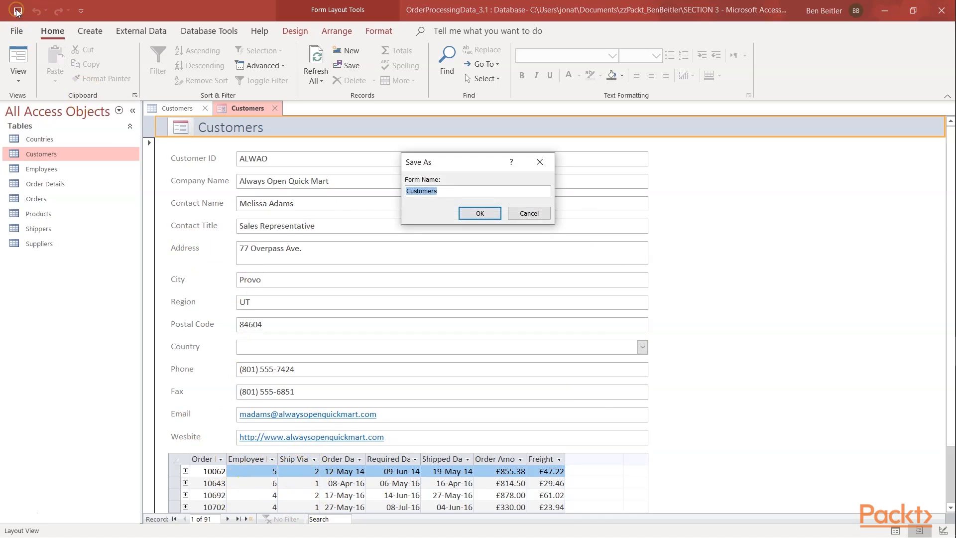
text(frm Customers and Related Orders)
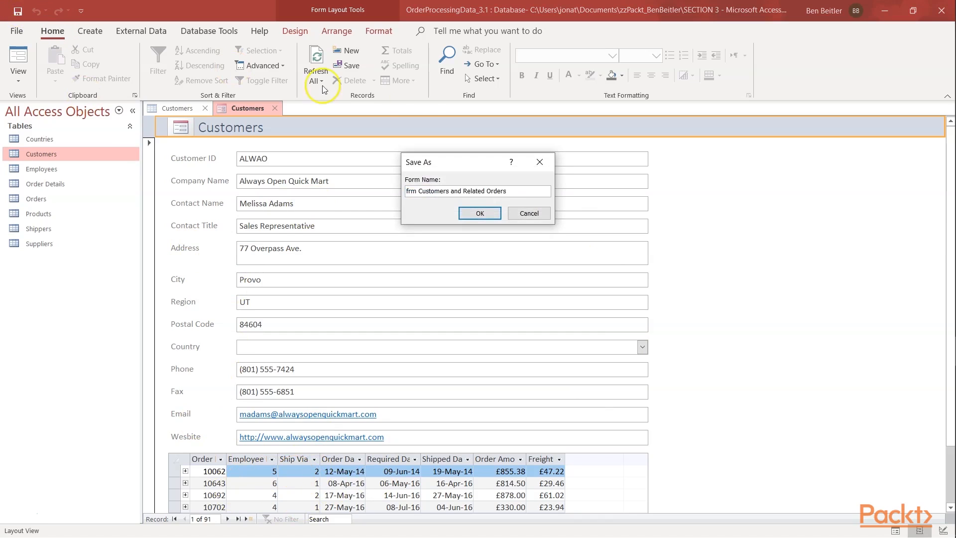
click(474, 214)
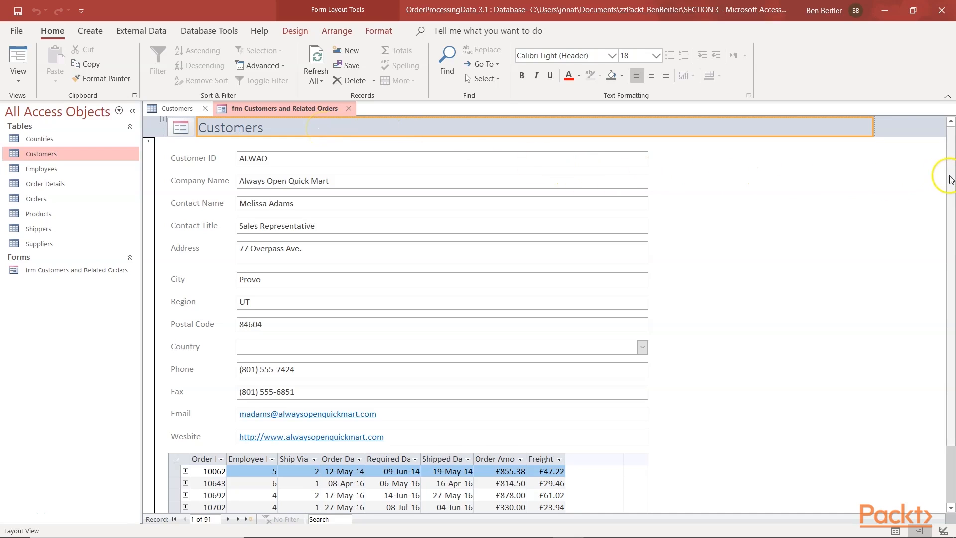
Step: Browse forward through the form's customer records to the sixth one, viewing each customer's related orders
drag(952, 178, 952, 252)
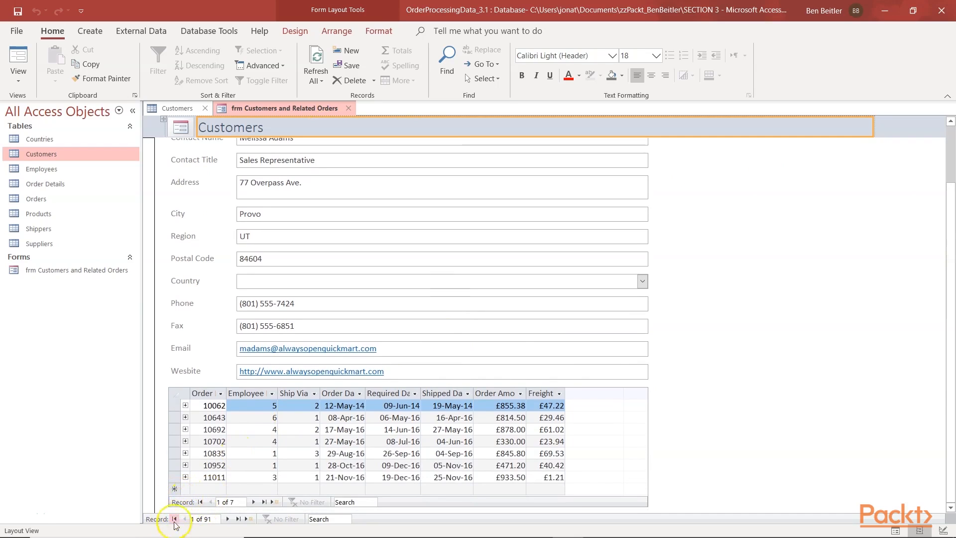
click(229, 519)
click(229, 519)
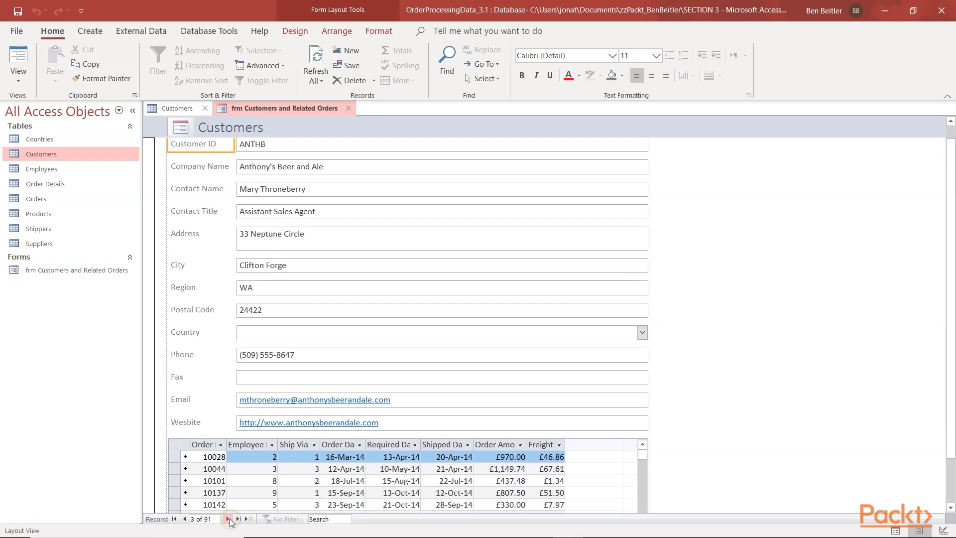
click(228, 519)
click(229, 519)
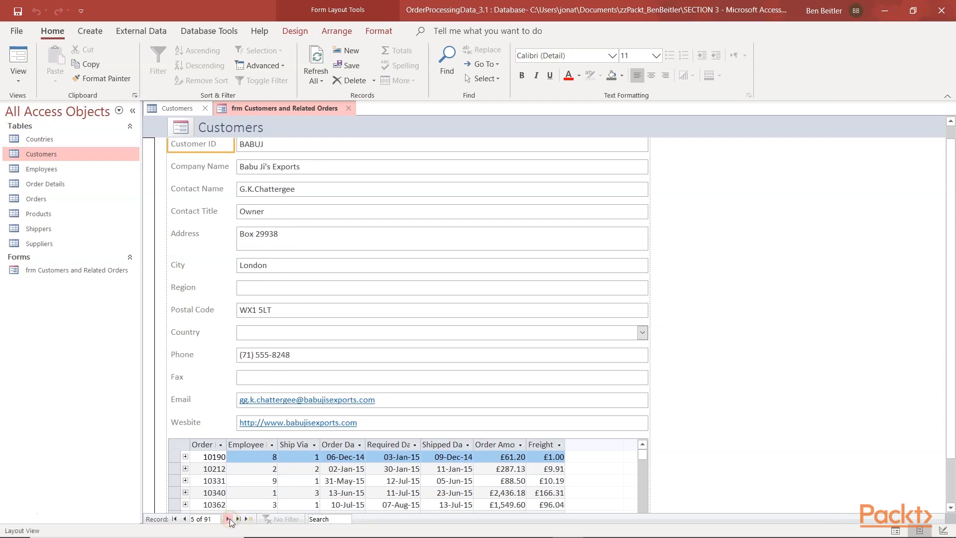
click(228, 519)
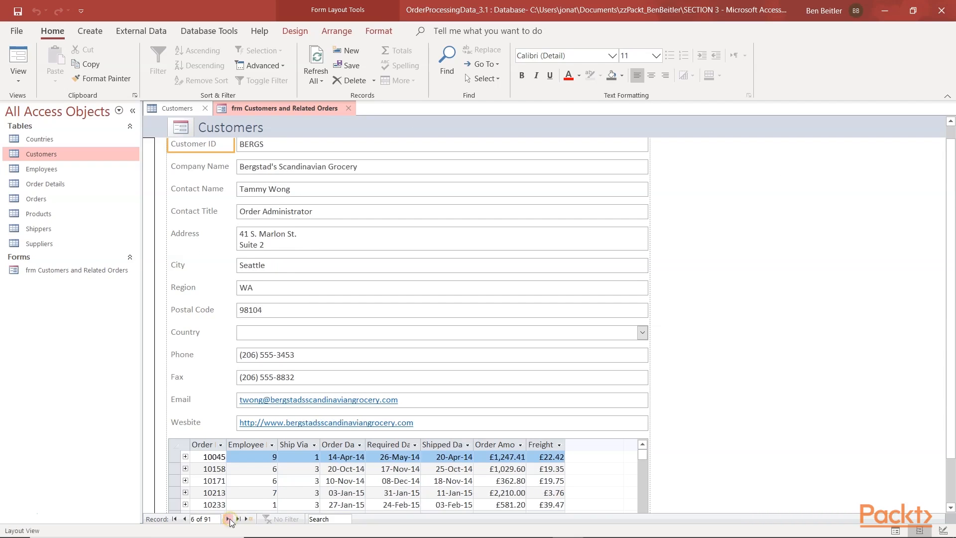
Step: Expand the first two orders of Bergstad's Scandinavian Grocery in turn to examine their product lines
click(186, 456)
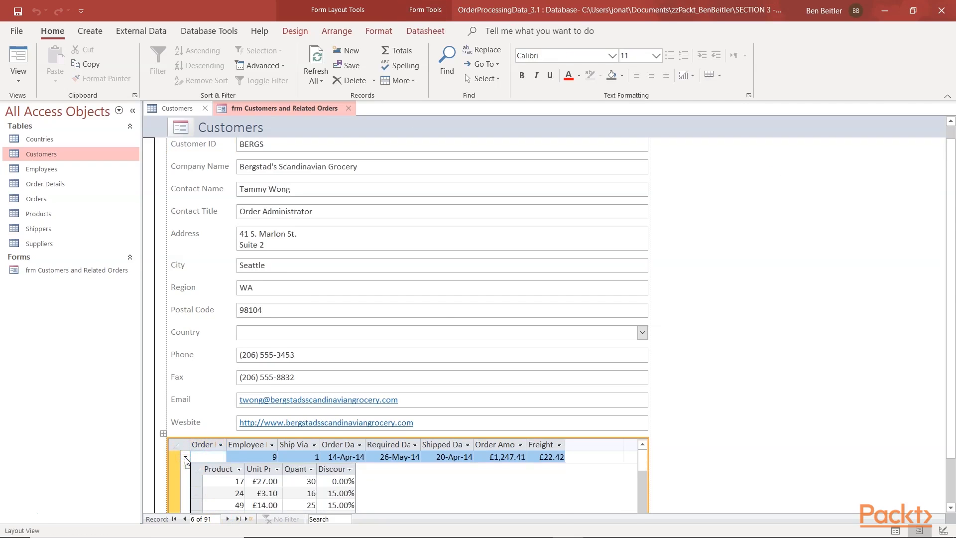
click(185, 457)
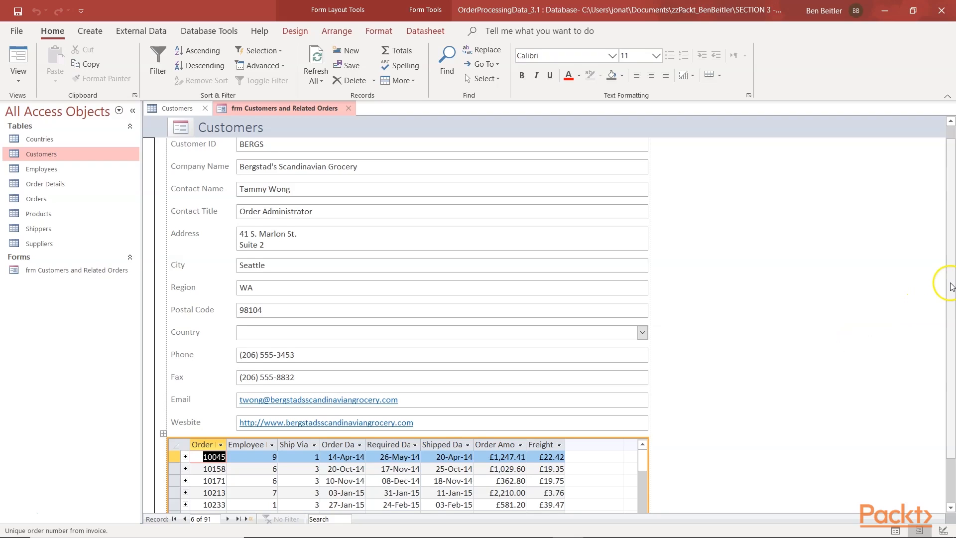
drag(952, 280, 952, 393)
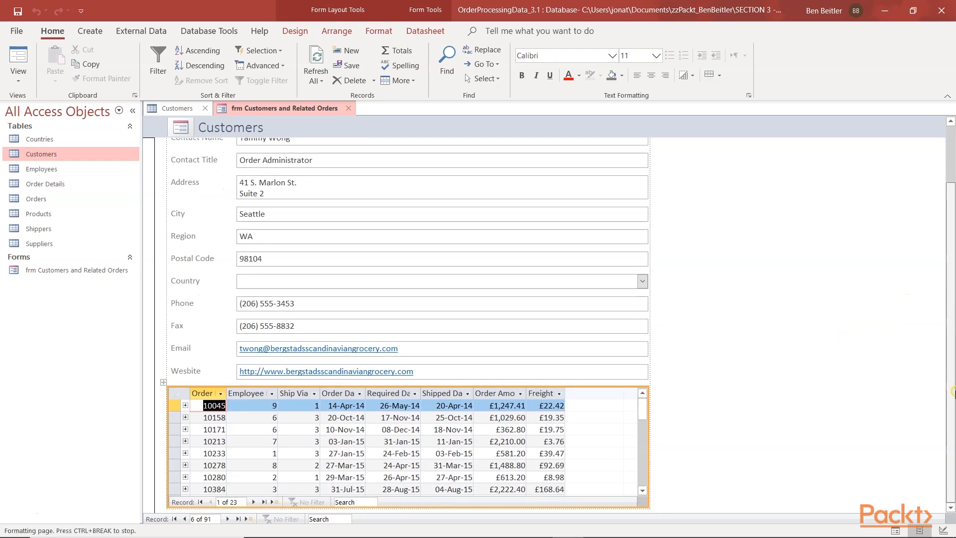
click(185, 405)
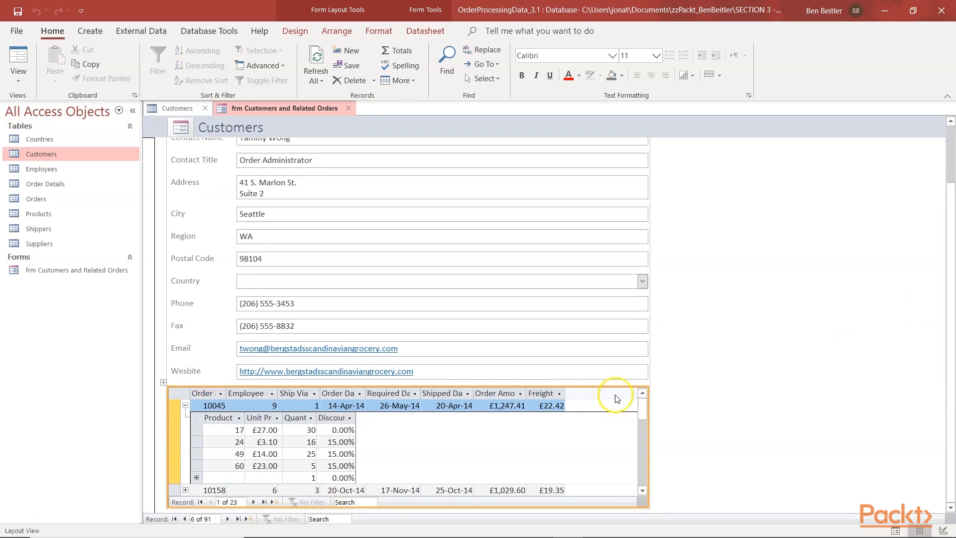
mouse_move(642, 409)
mouse_down()
mouse_move(642, 431)
mouse_move(643, 403)
mouse_up()
click(186, 405)
click(186, 418)
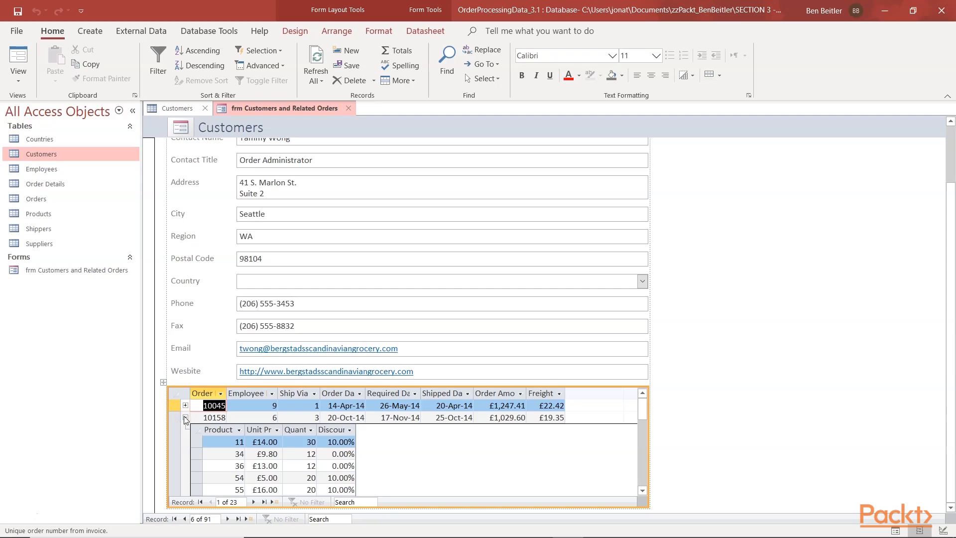
Step: Close the customer form and the Customers table, and create a basic form from the Employees table
click(349, 108)
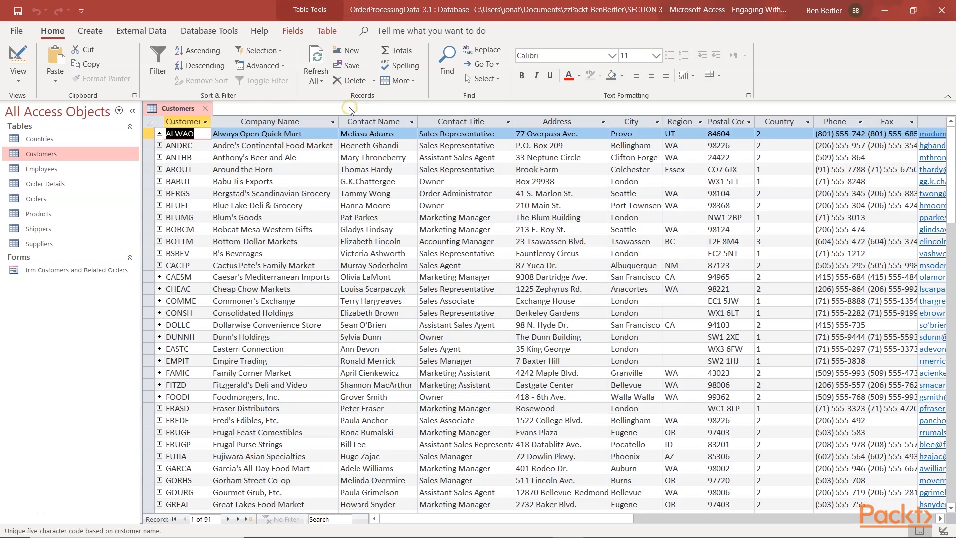
click(205, 110)
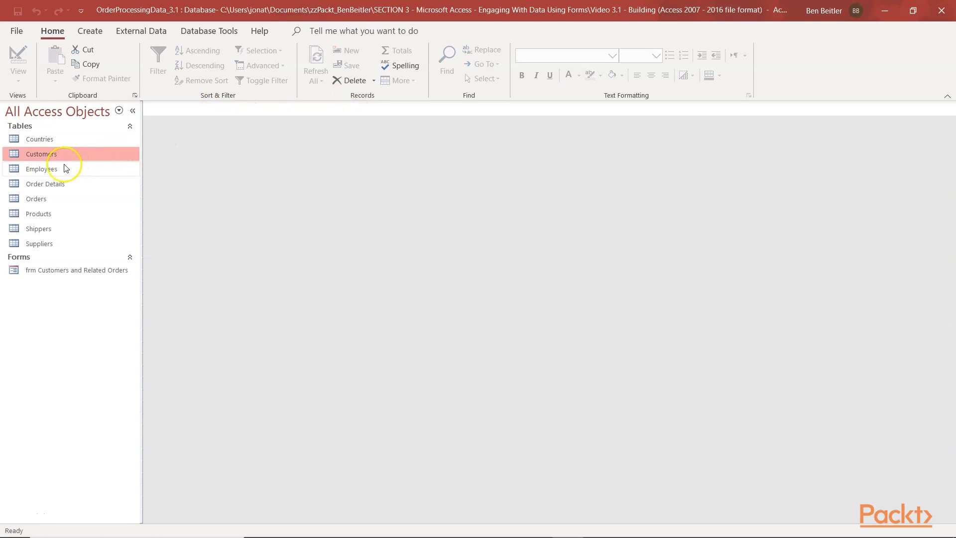
click(46, 170)
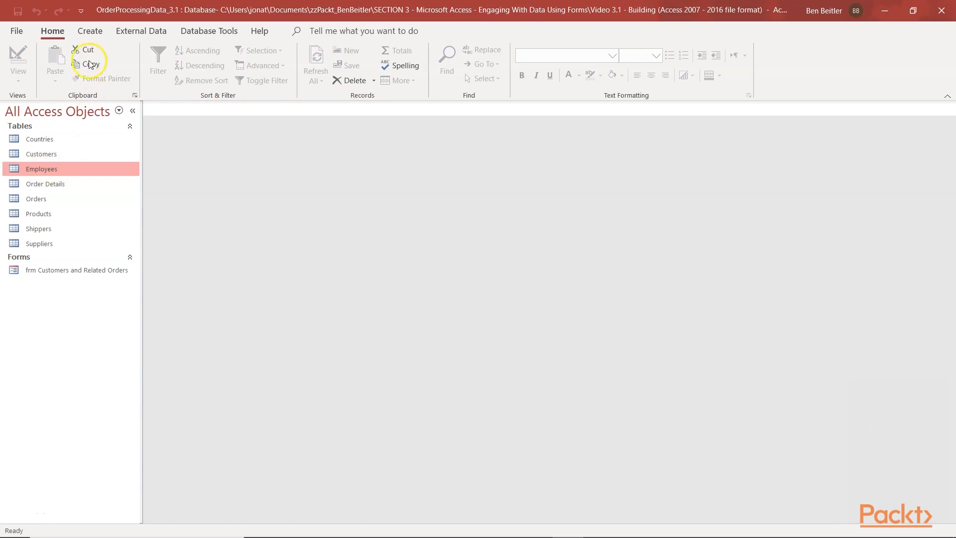
click(89, 31)
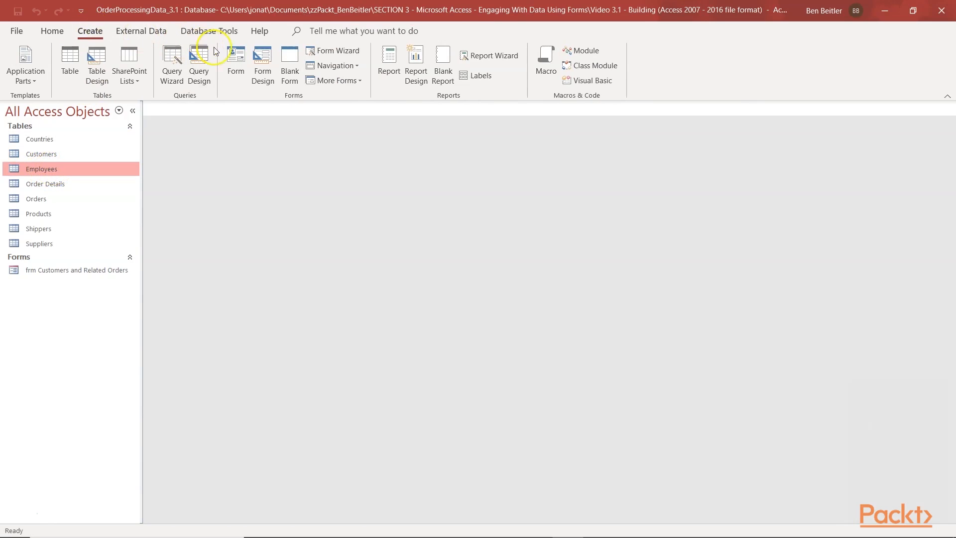
click(234, 56)
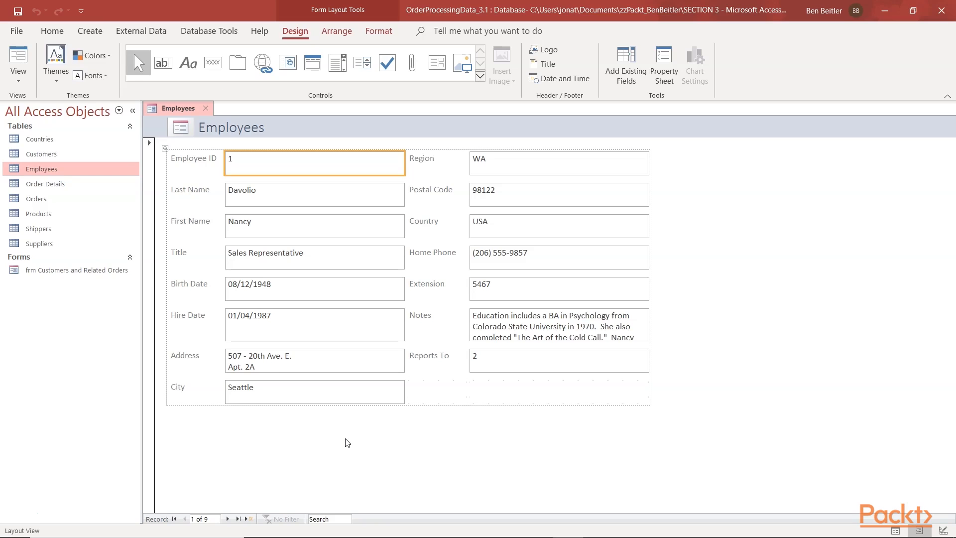
Step: Close the employee form, saving it as frm Employees
click(205, 108)
click(436, 310)
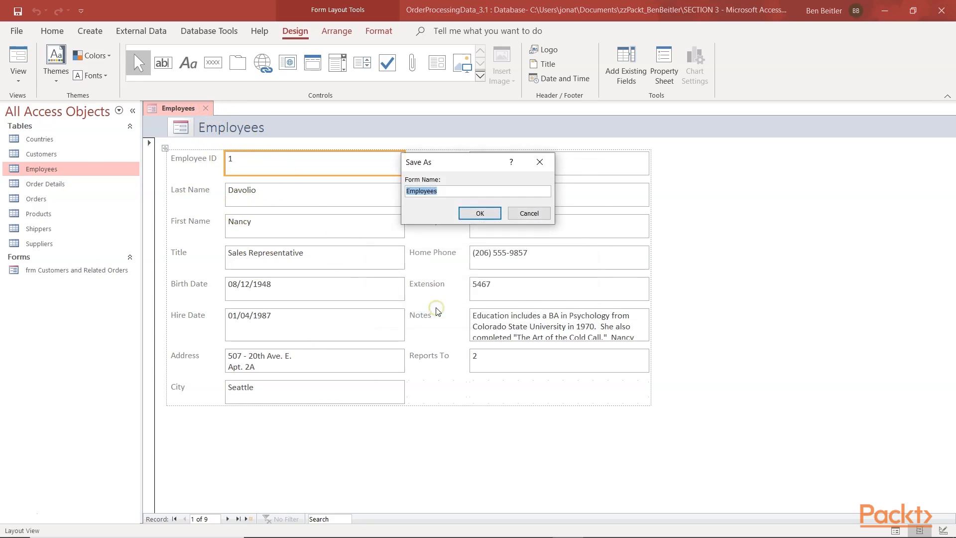
text(frm Employees)
key(Return)
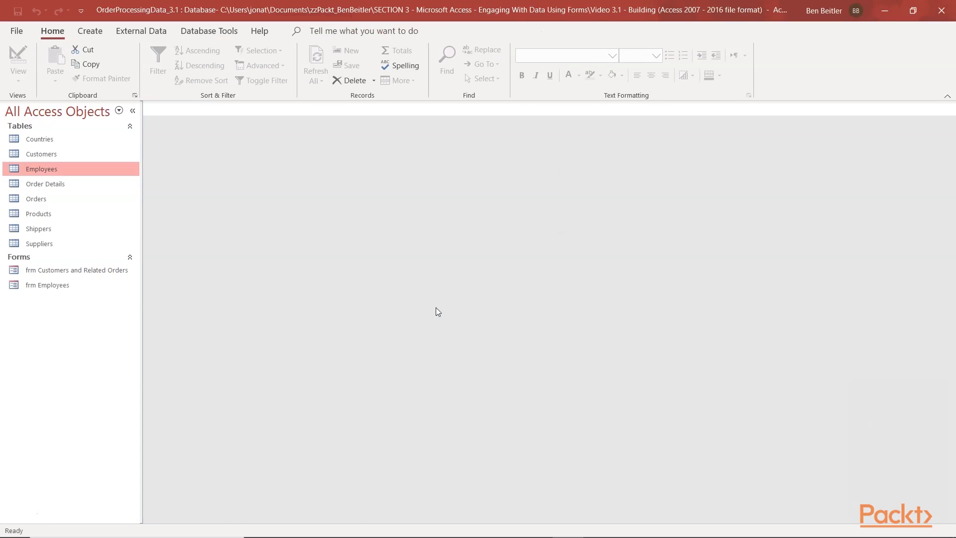
Step: Open the Customers table and inspect the nested orders of the first two customers, including the first order's details
click(309, 476)
double_click(45, 151)
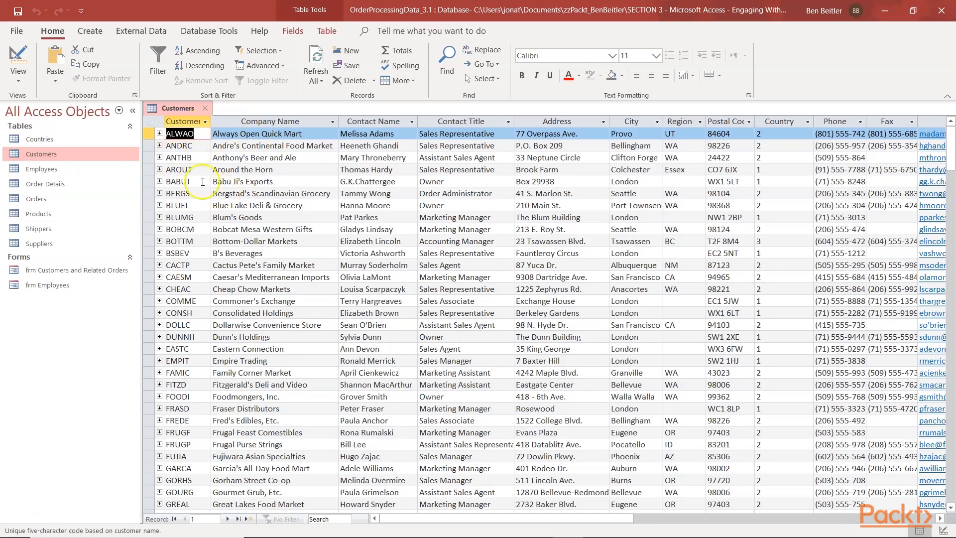
click(159, 134)
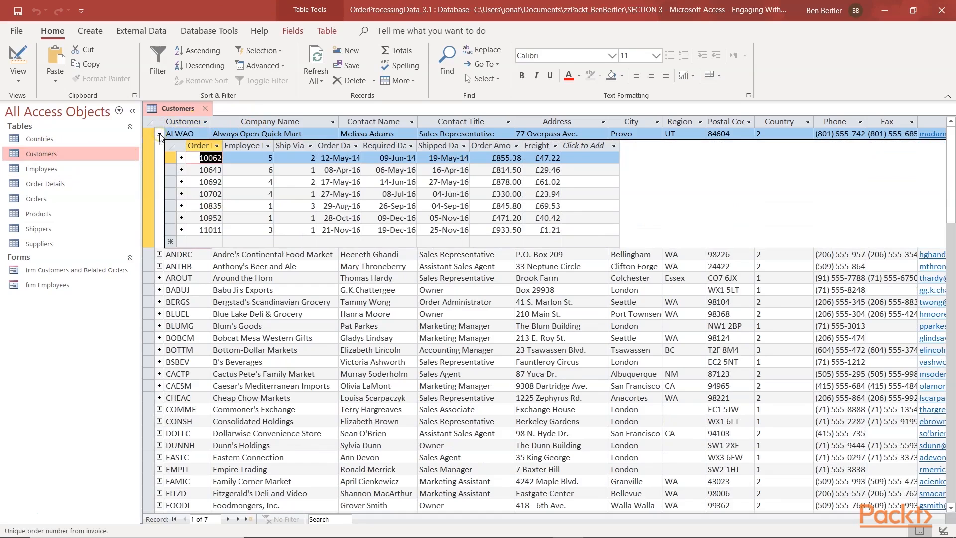
click(182, 158)
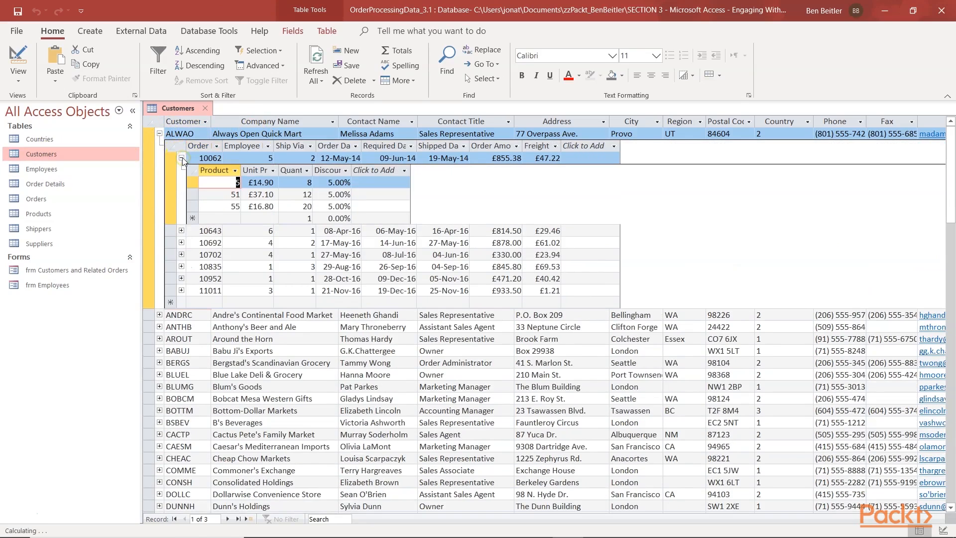
click(182, 158)
click(160, 134)
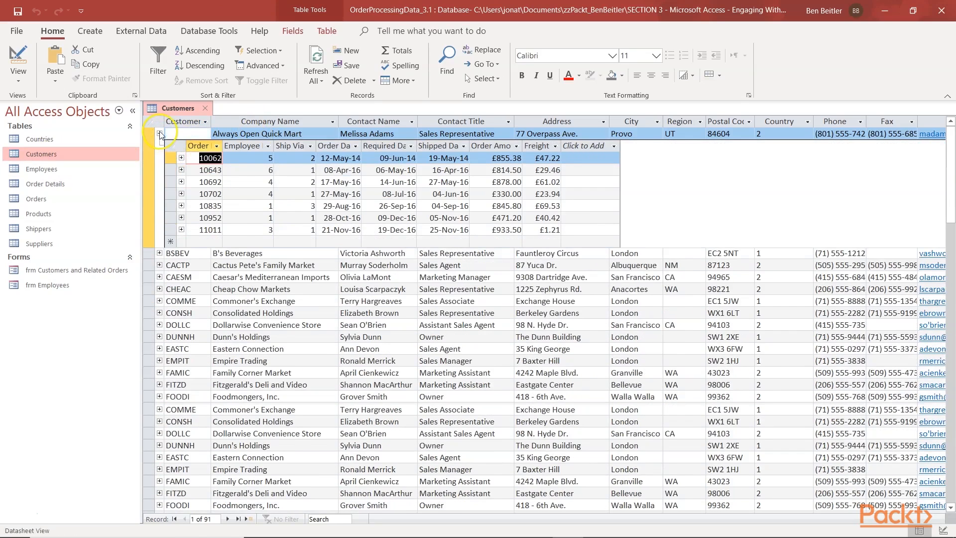
click(159, 146)
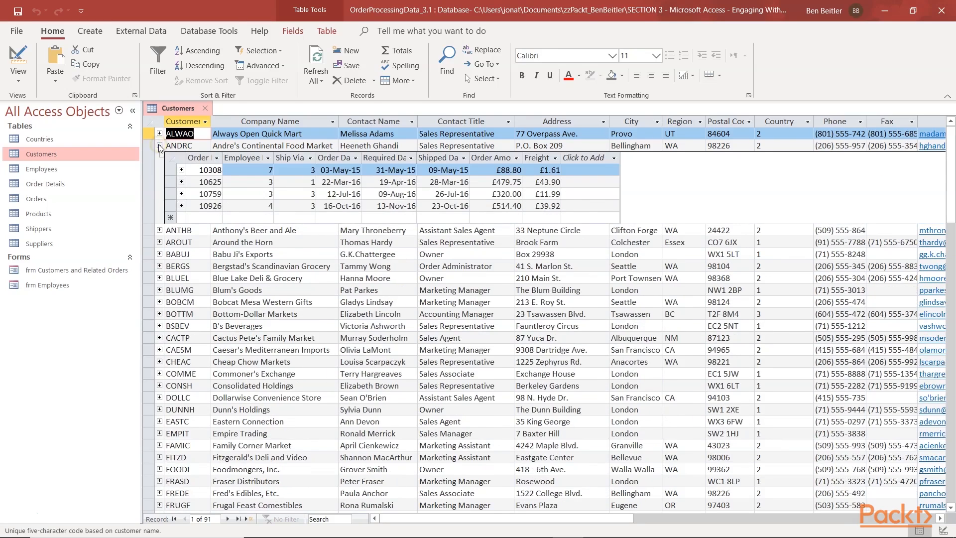
click(159, 146)
click(160, 135)
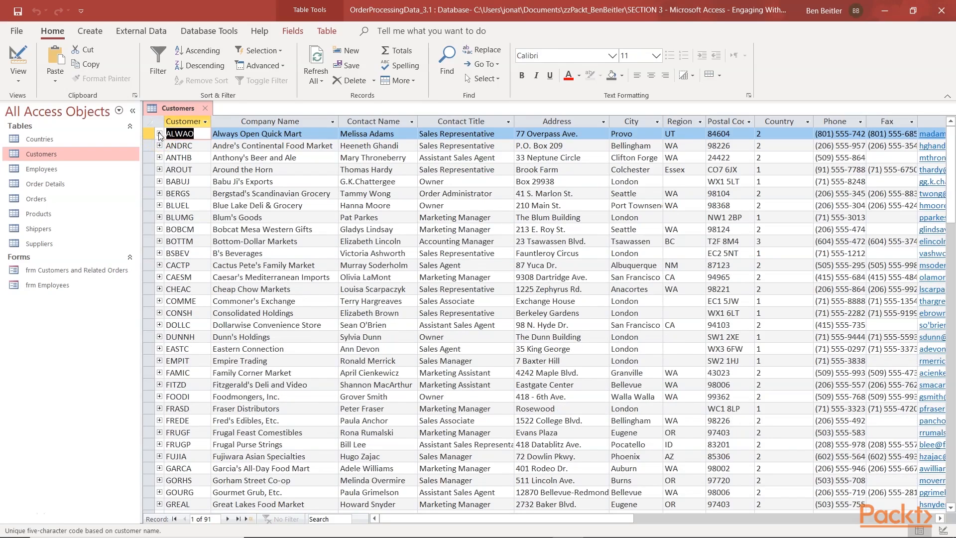
click(160, 135)
Step: Remove the subdatasheet from the Customers table and close the table, saving its layout changes
click(410, 79)
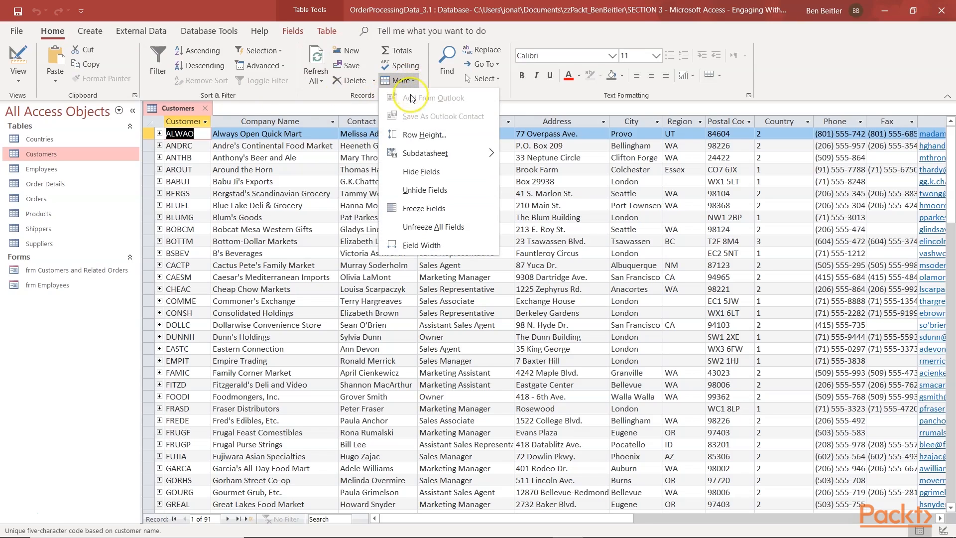
click(412, 157)
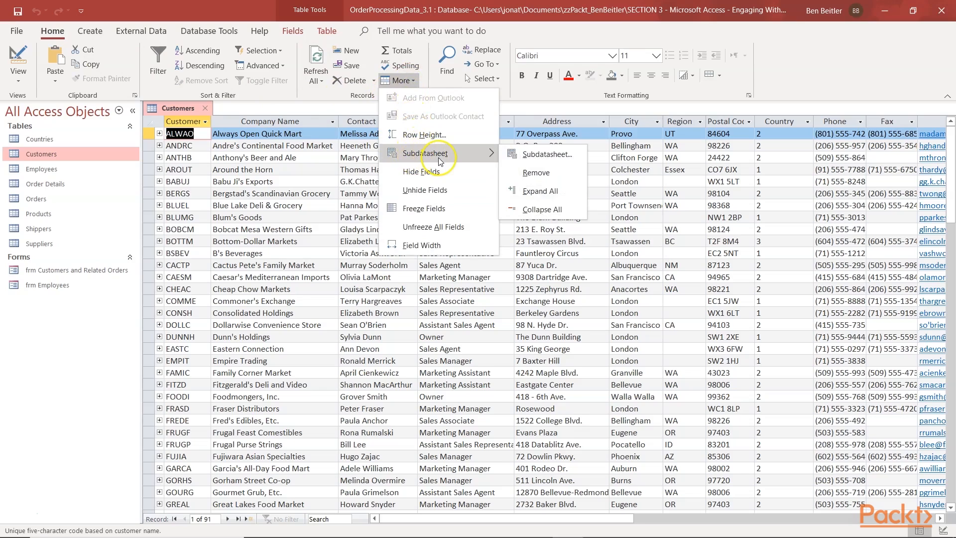
click(536, 172)
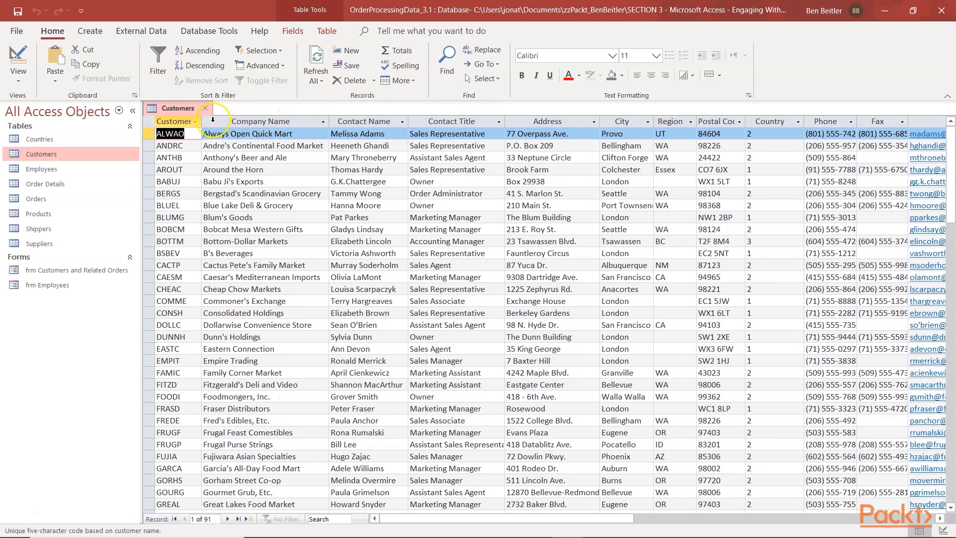
click(208, 109)
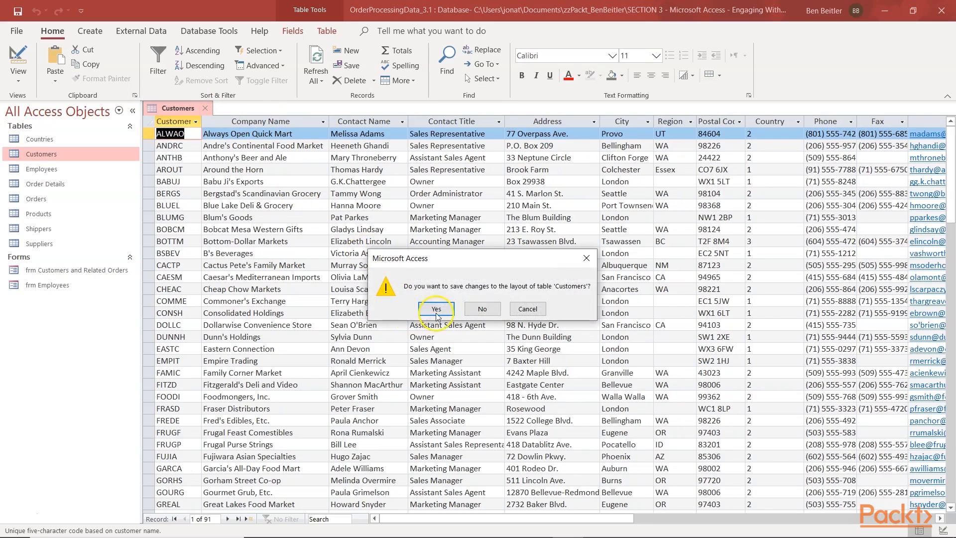
click(436, 309)
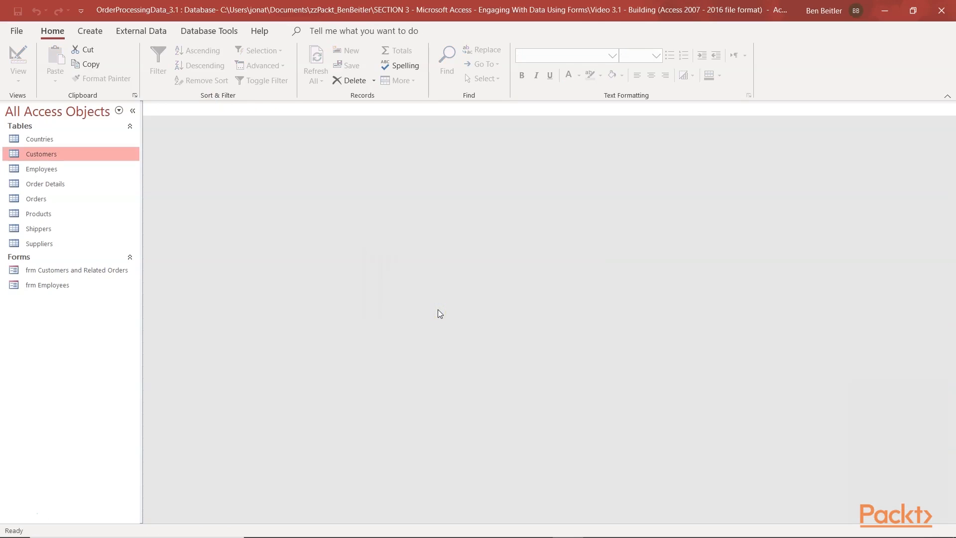
Step: Create a basic form from the Customers table and close it, saving it as frm Customers
click(89, 30)
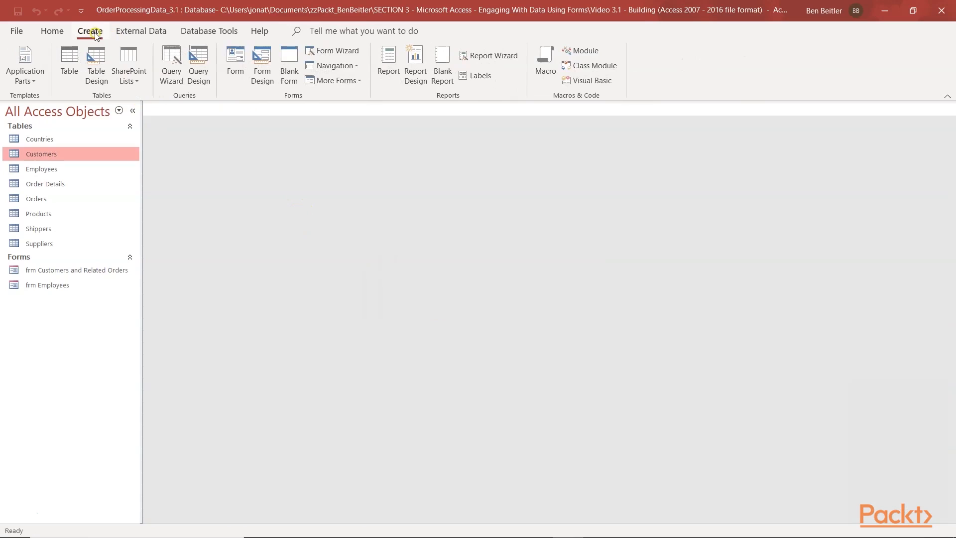
click(240, 55)
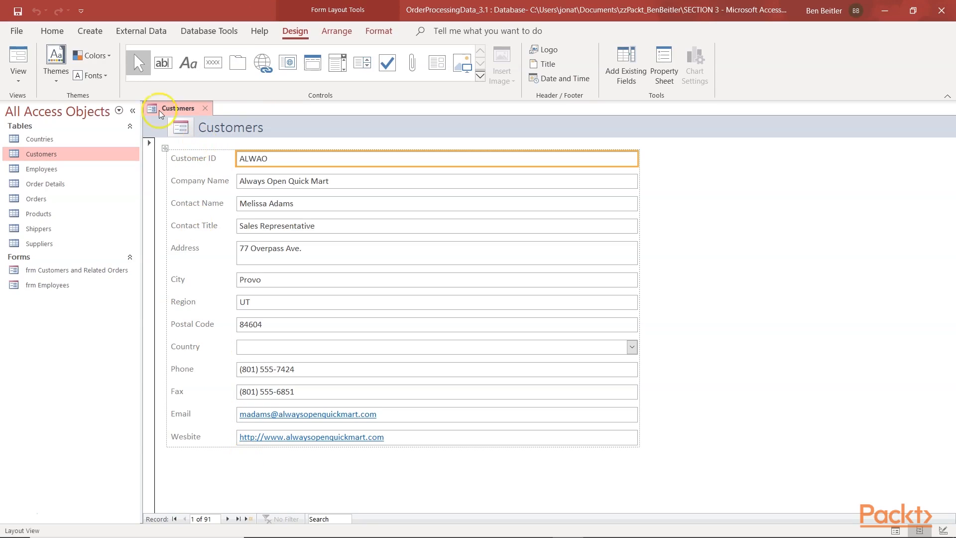
click(205, 108)
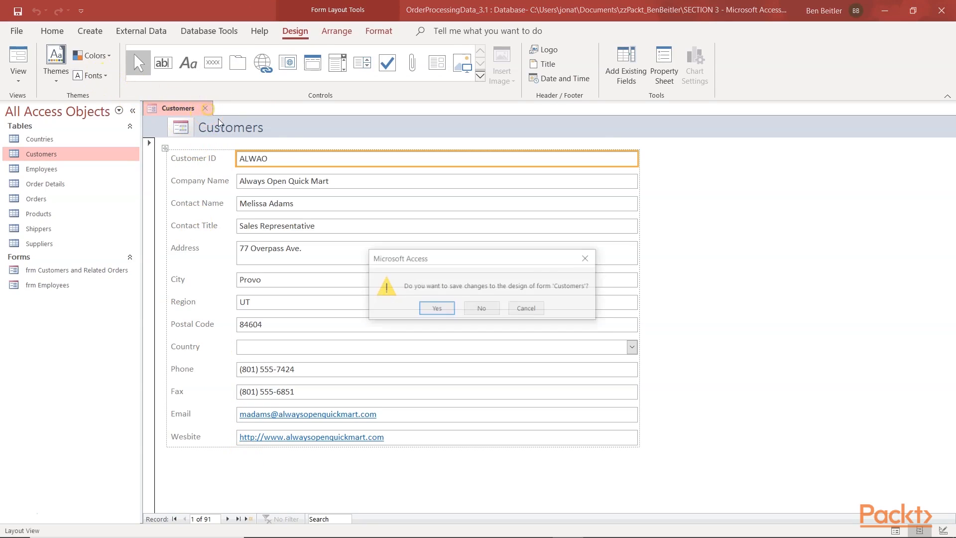
click(437, 308)
key(Home)
text(frm)
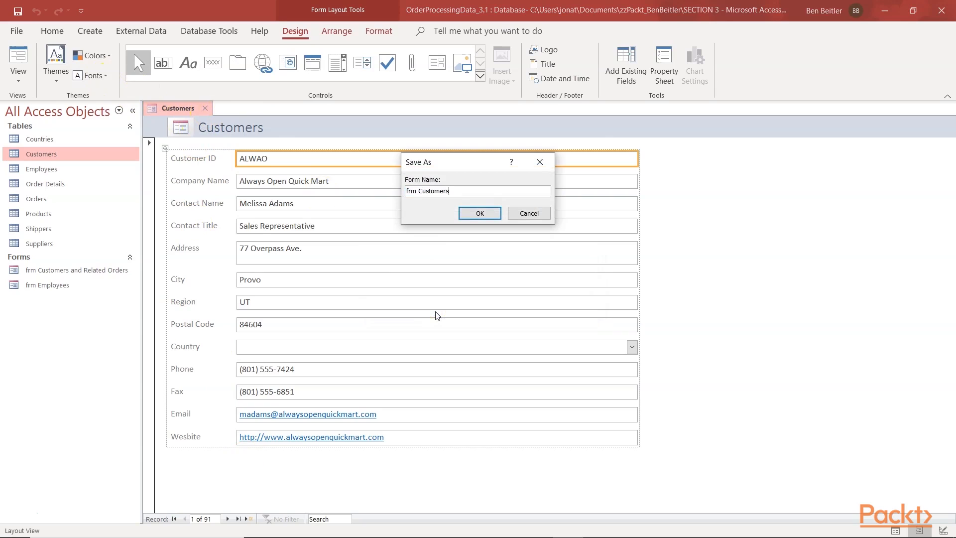
key(Return)
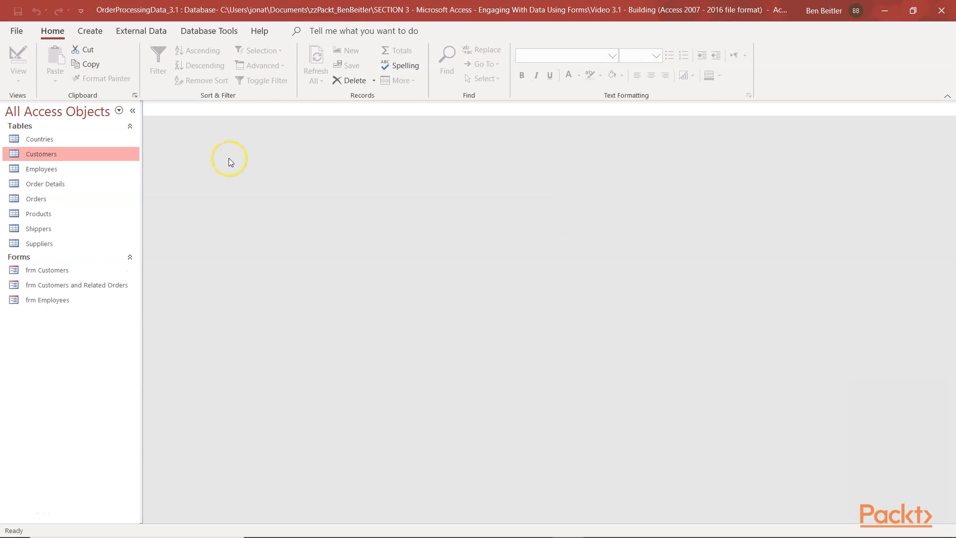
Step: Reopen the Customers table, insert Orders as its subdatasheet linked on Customer ID, and close the table with the layout saved
double_click(79, 153)
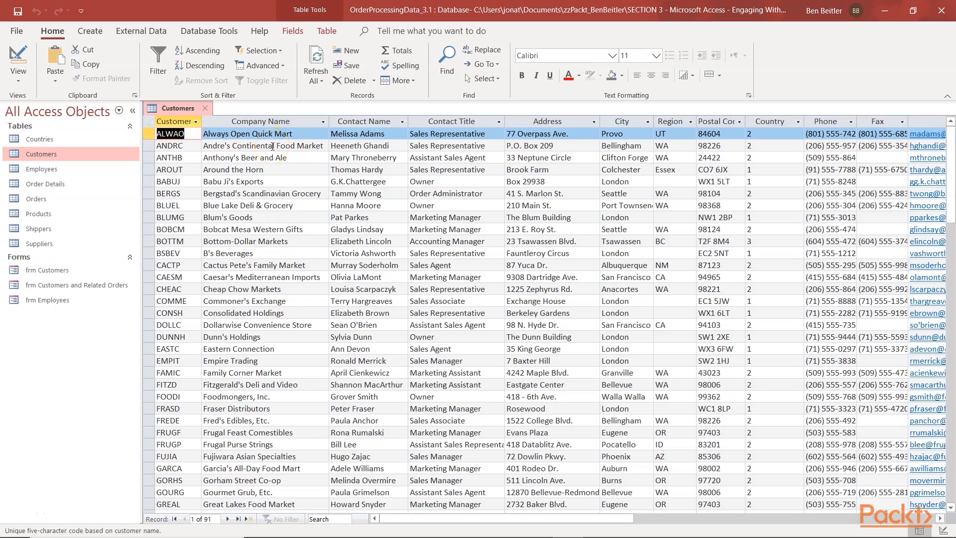
click(410, 85)
mouse_move(448, 153)
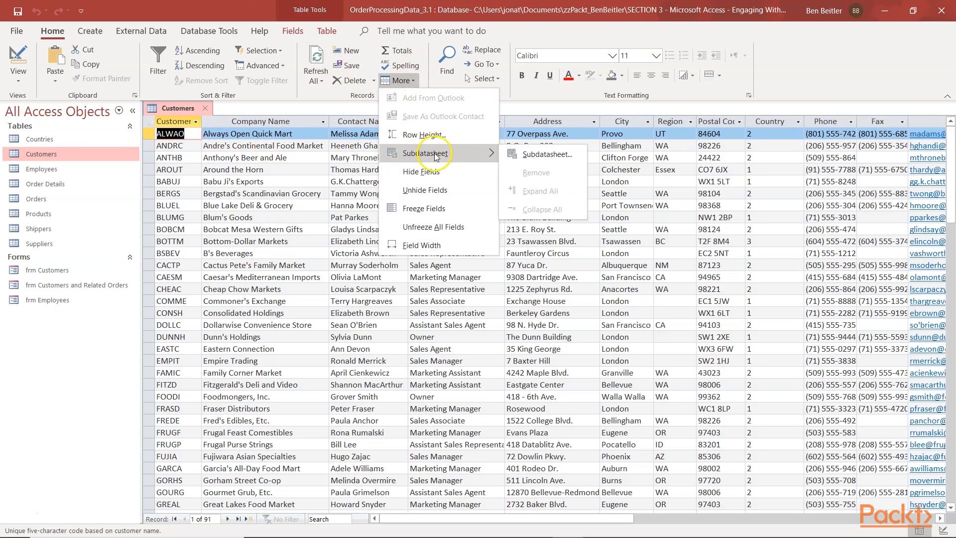
click(548, 159)
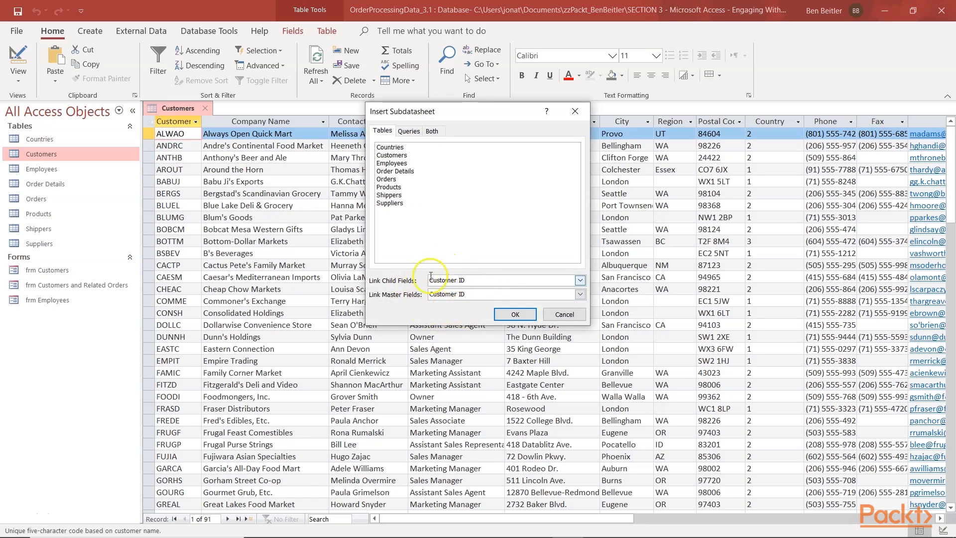
click(387, 180)
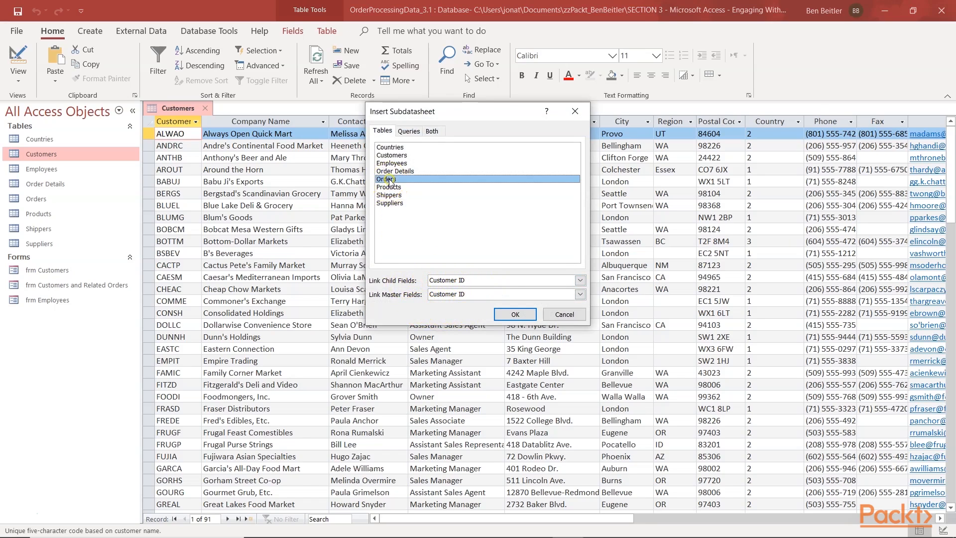
click(516, 315)
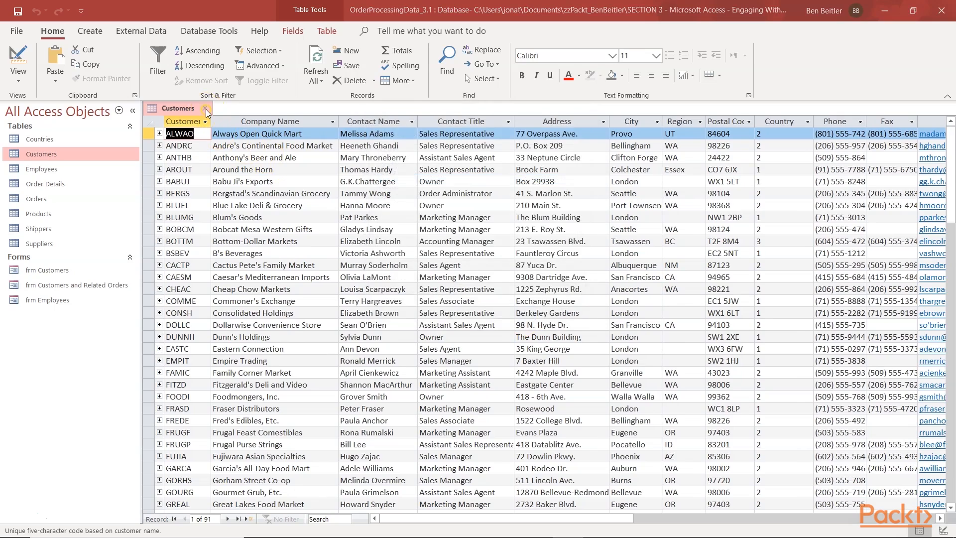
click(205, 109)
click(433, 309)
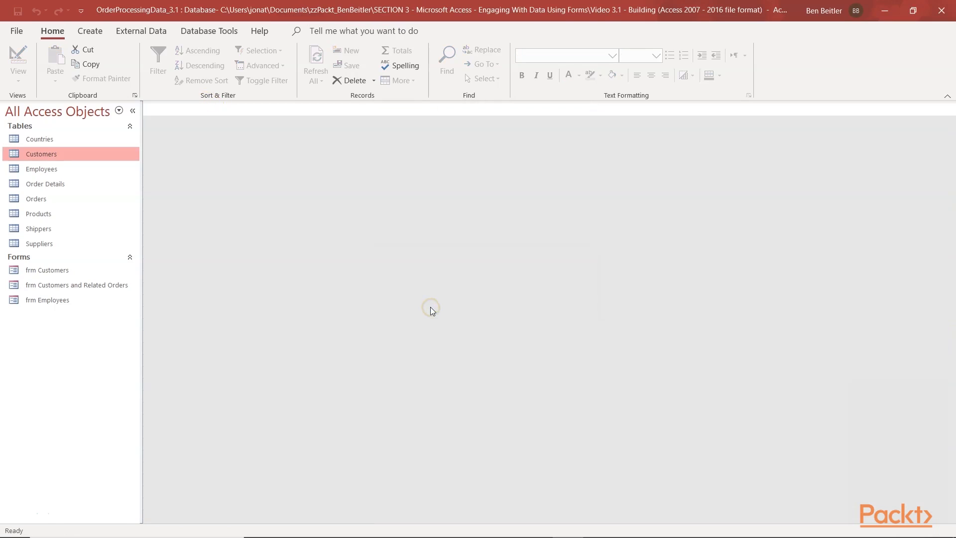
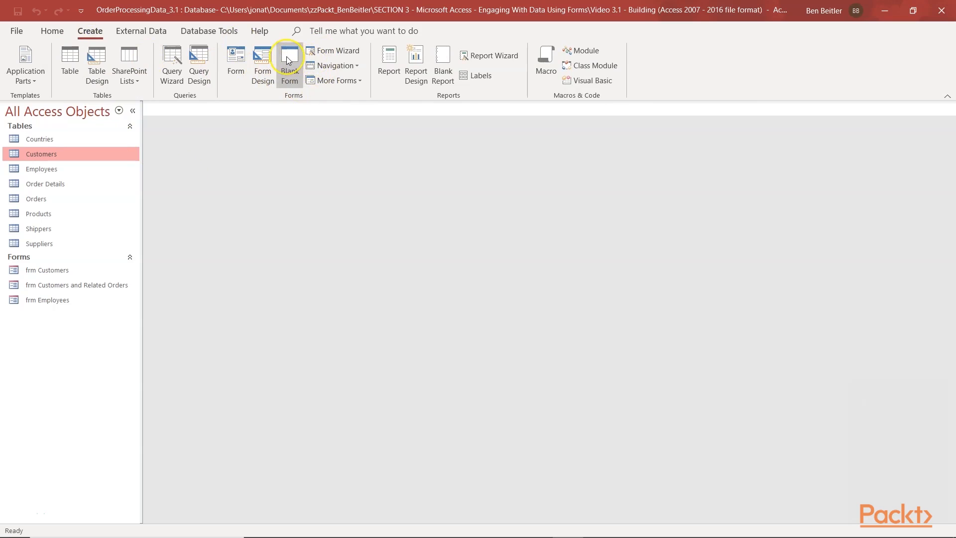
Step: Create a blank form, show all tables in its field list, and expand the Suppliers fields
click(287, 63)
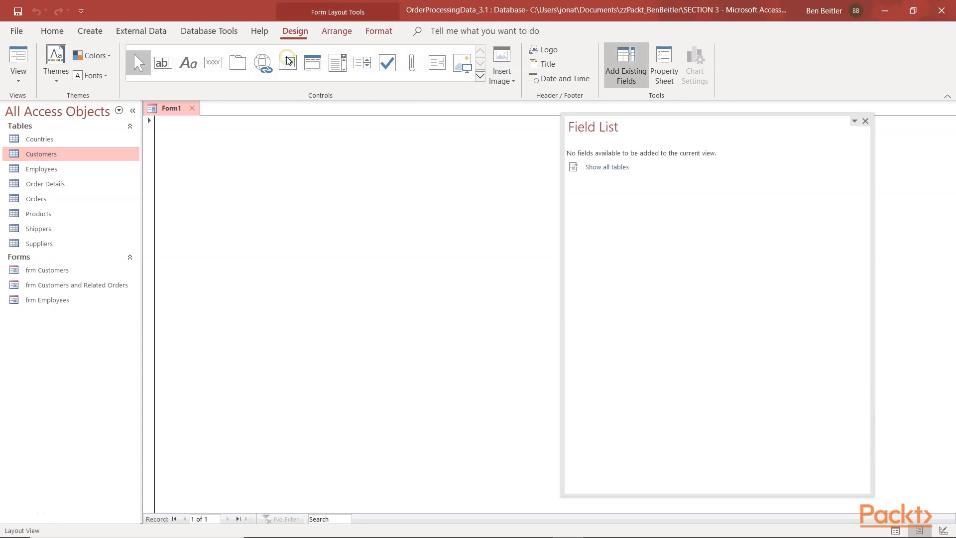
click(186, 132)
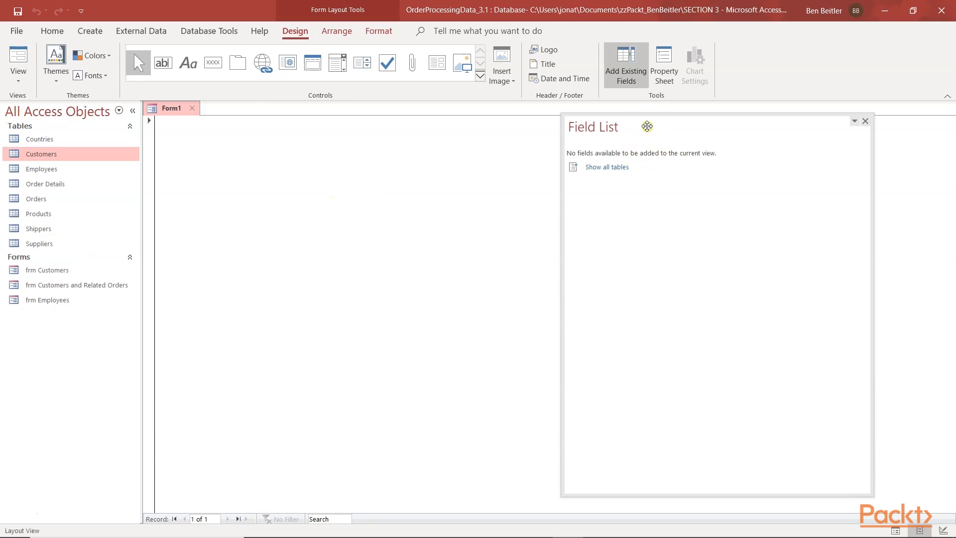
mouse_move(646, 125)
mouse_down()
mouse_move(637, 125)
mouse_move(648, 124)
mouse_up()
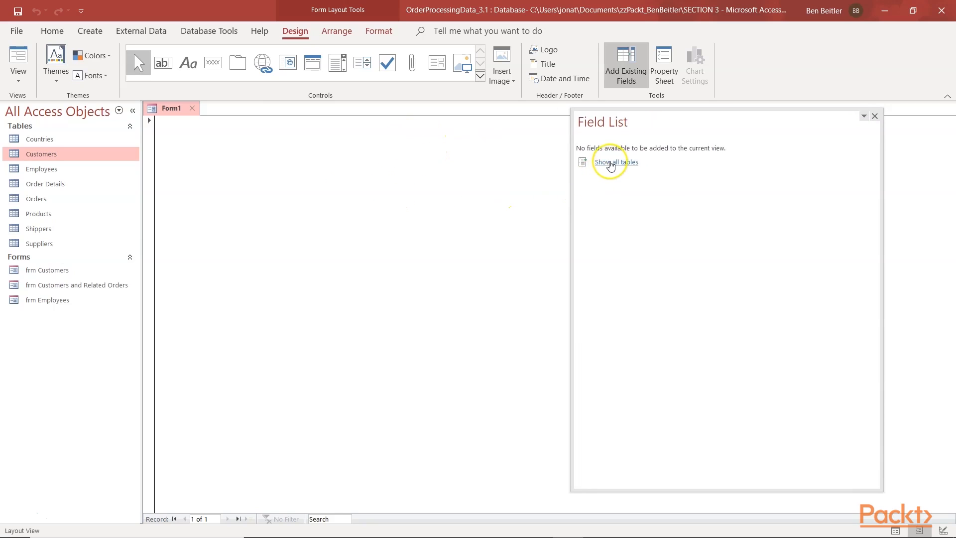
click(610, 162)
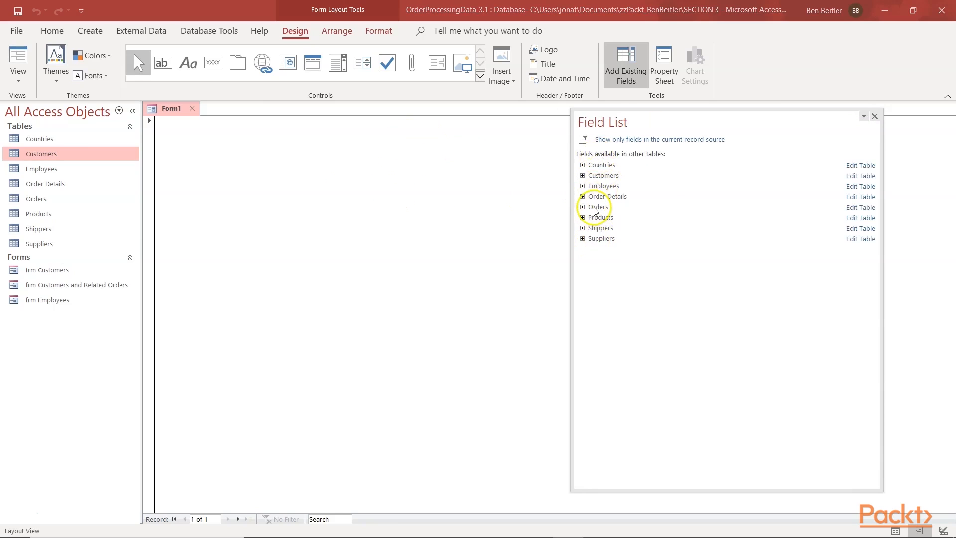
click(582, 239)
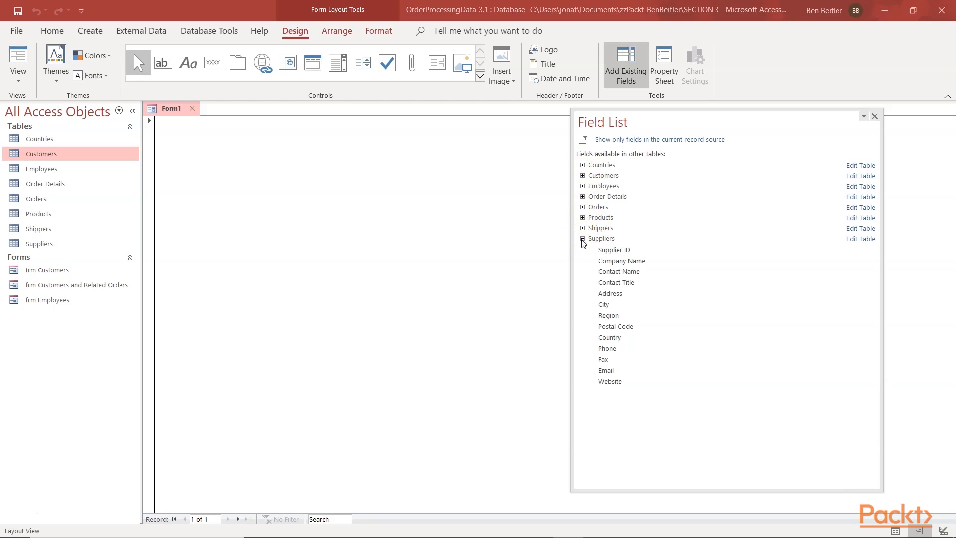
Step: Add the Suppliers fields Supplier ID, Company Name, Contact Name, City, Country, Email and Phone to the blank form, in that order
click(611, 254)
double_click(611, 253)
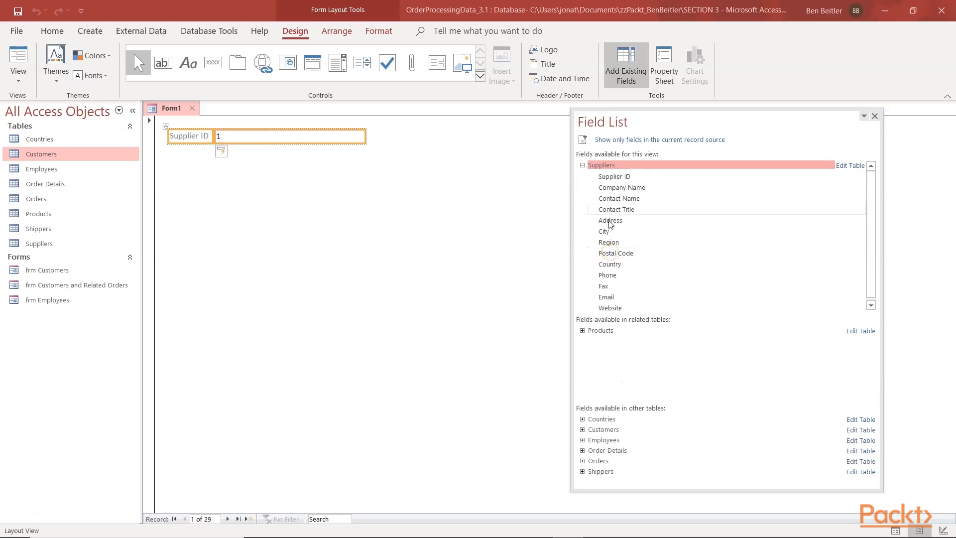
click(618, 190)
double_click(618, 189)
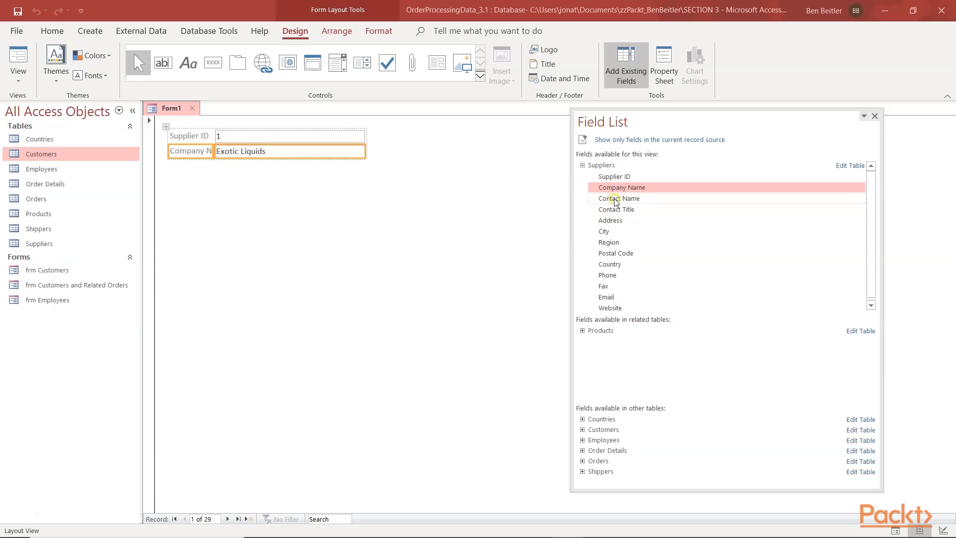
double_click(615, 199)
double_click(611, 231)
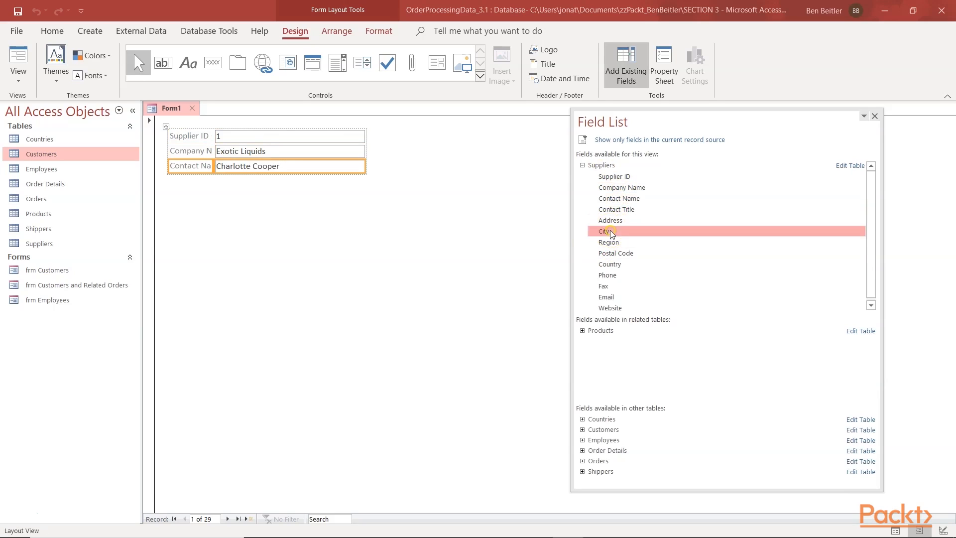
click(611, 265)
double_click(611, 264)
double_click(608, 296)
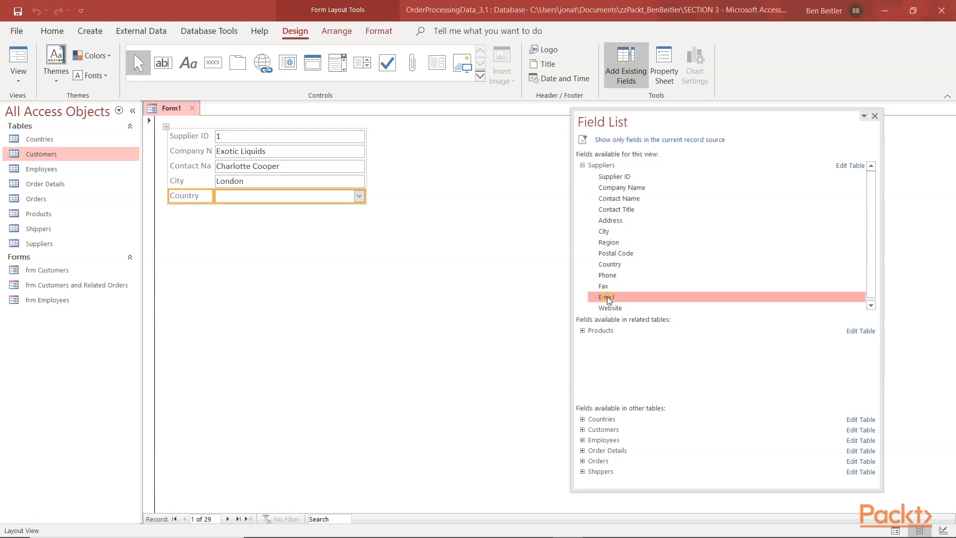
double_click(609, 276)
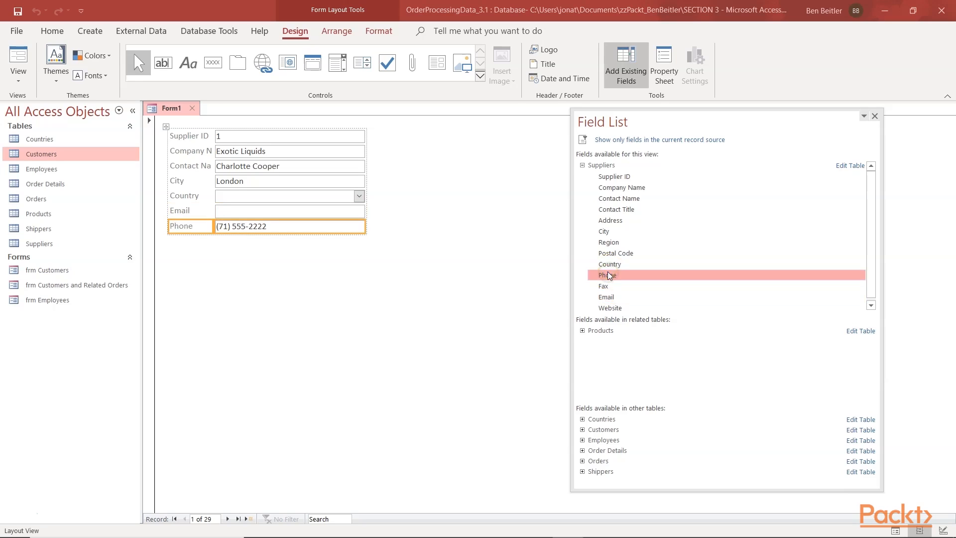
click(345, 232)
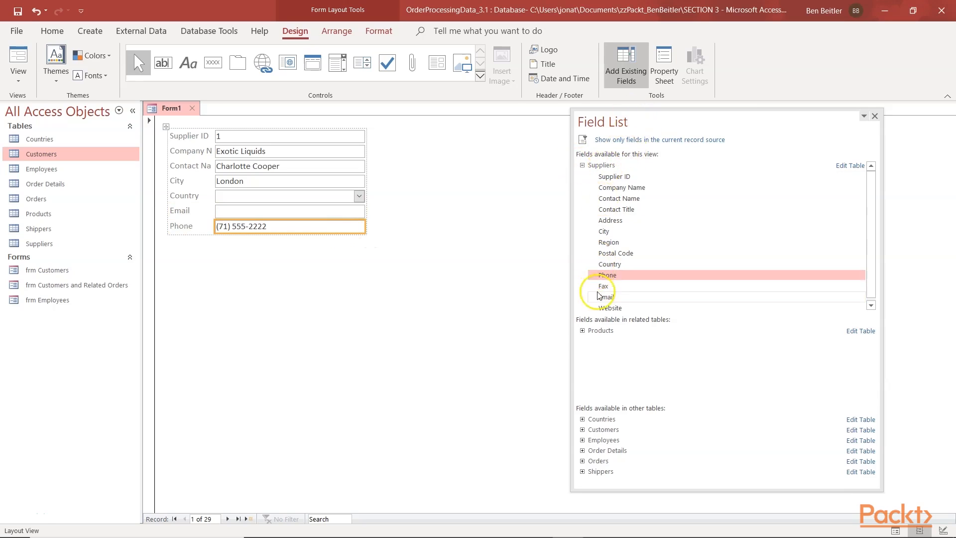
Step: Check the fields of the related Products table, and close the supplier form, saving it as frm Suppliers
click(583, 330)
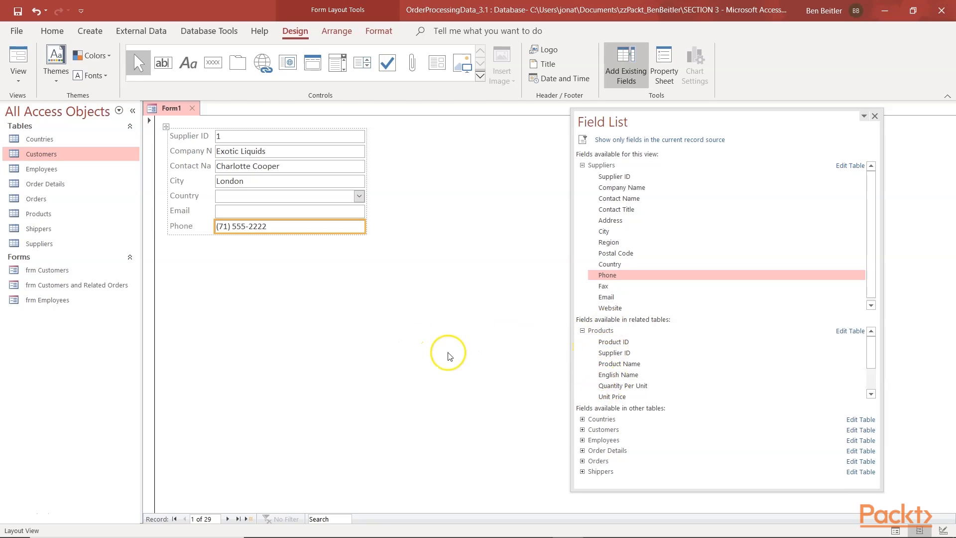
click(583, 331)
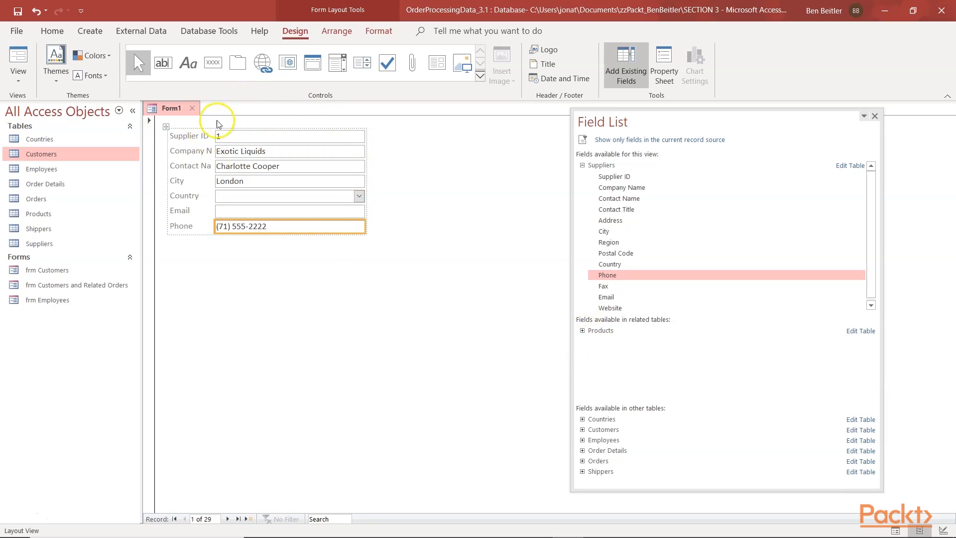
click(193, 108)
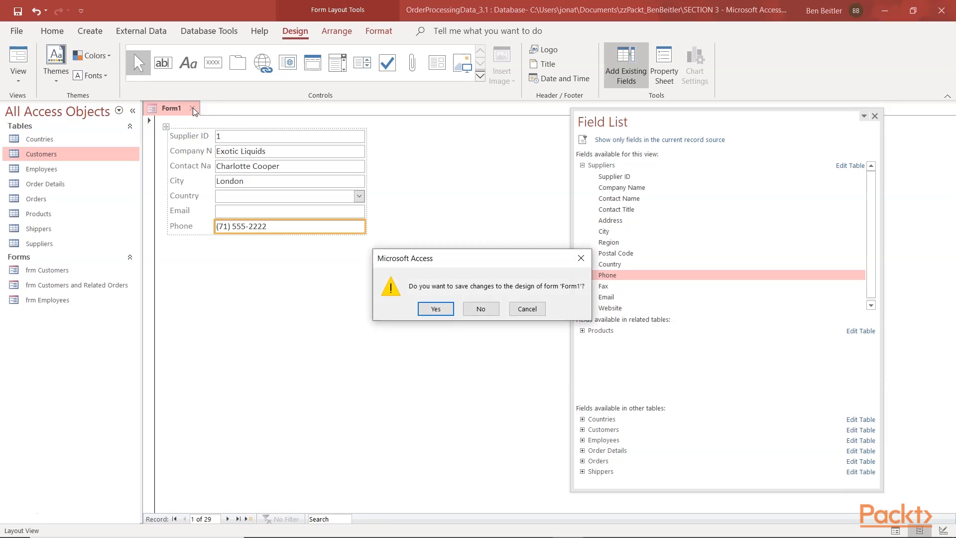
key(Return)
text(frm Suppliers)
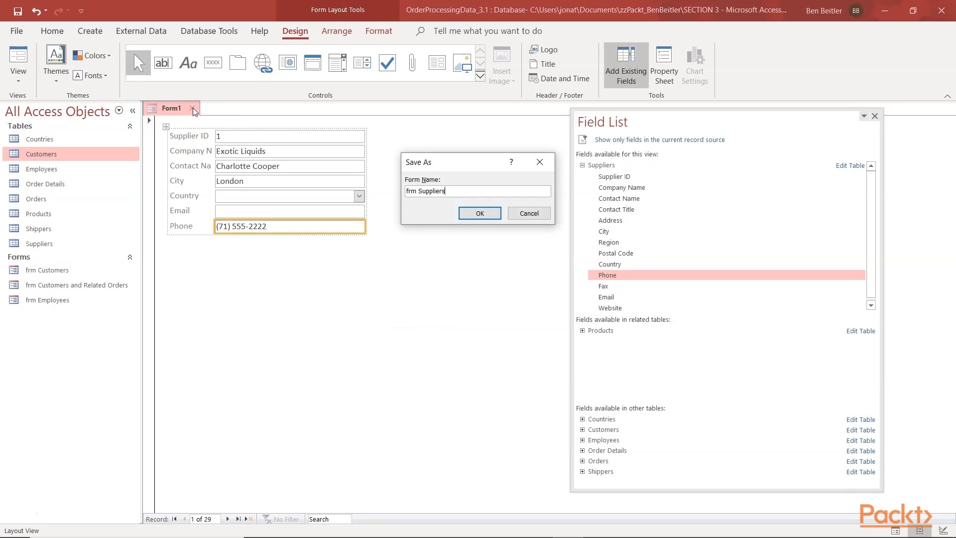
key(Return)
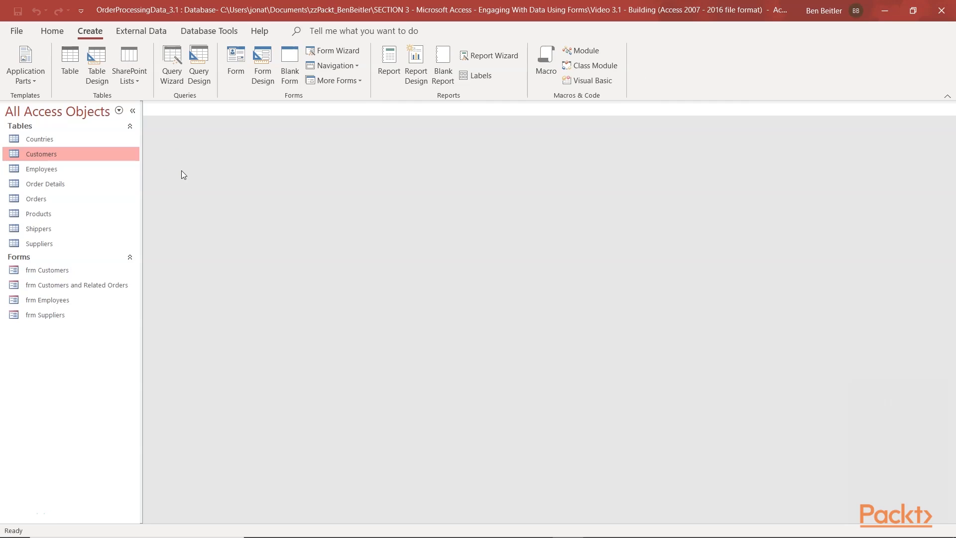
Step: Start the Form Wizard with the Customers table as the source of its fields
click(52, 139)
click(47, 154)
click(46, 169)
click(46, 155)
click(90, 31)
click(216, 138)
click(352, 50)
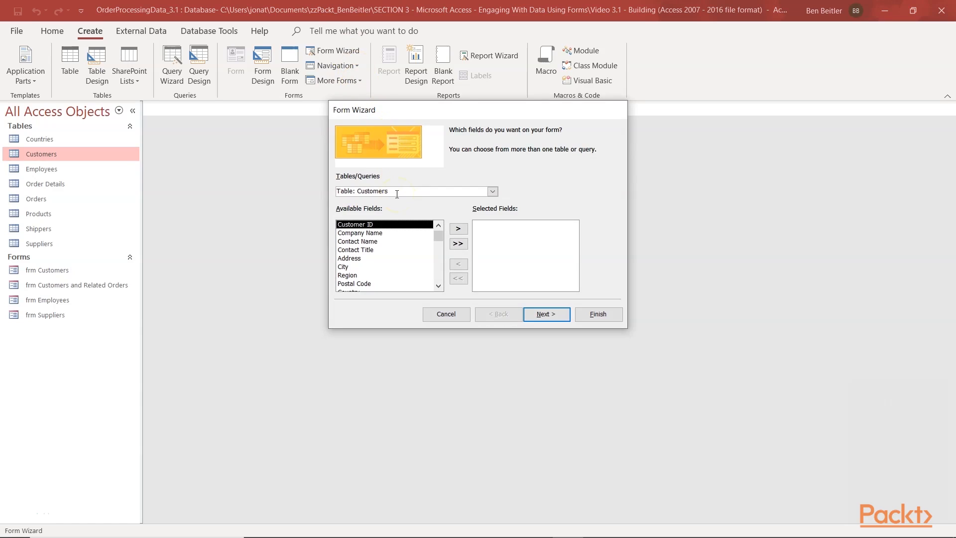
click(492, 191)
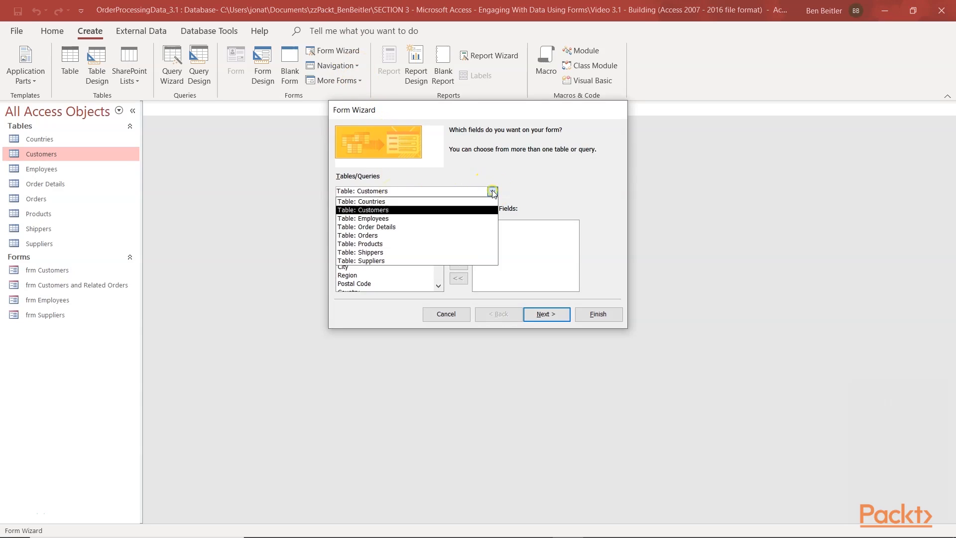
click(430, 212)
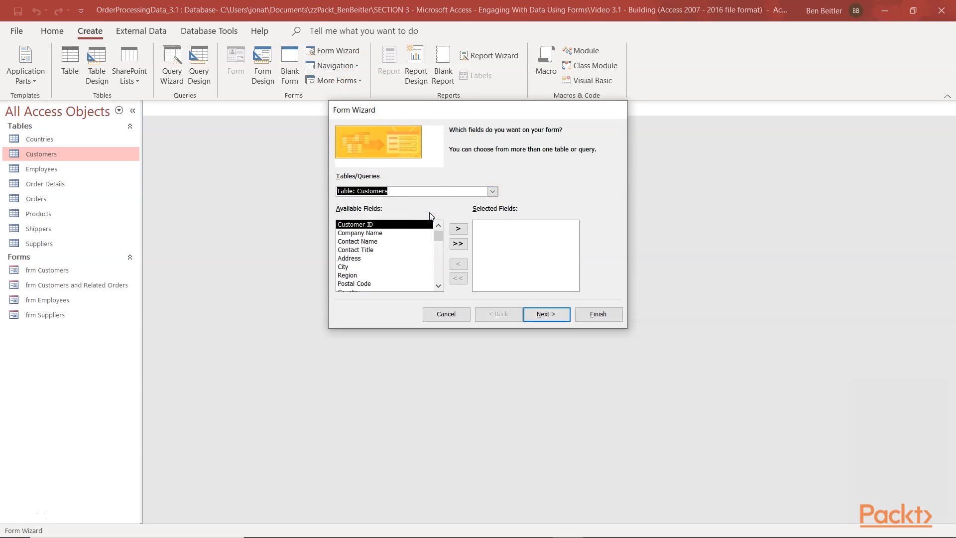
Step: Add the Customers fields Customer ID, Company Name and Country to the wizard's selected fields
click(457, 229)
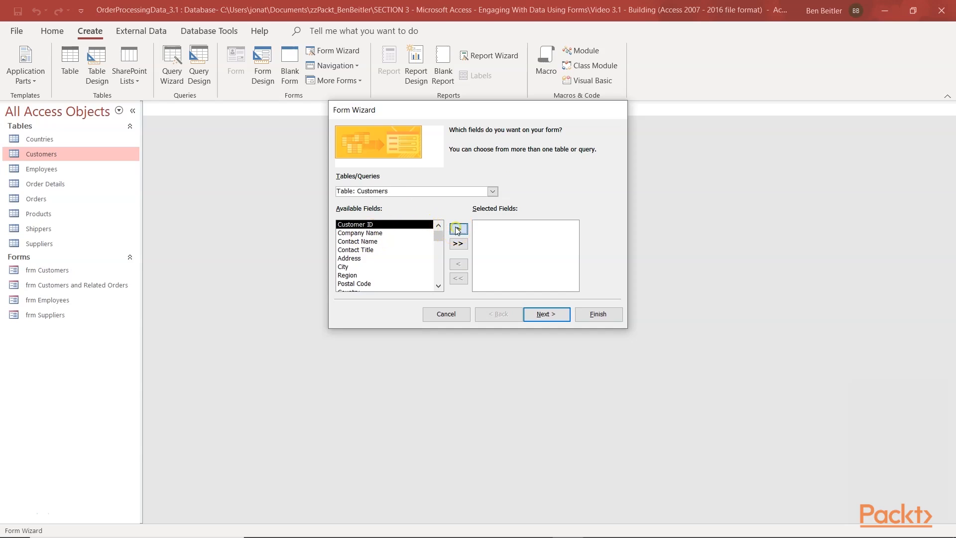
click(458, 229)
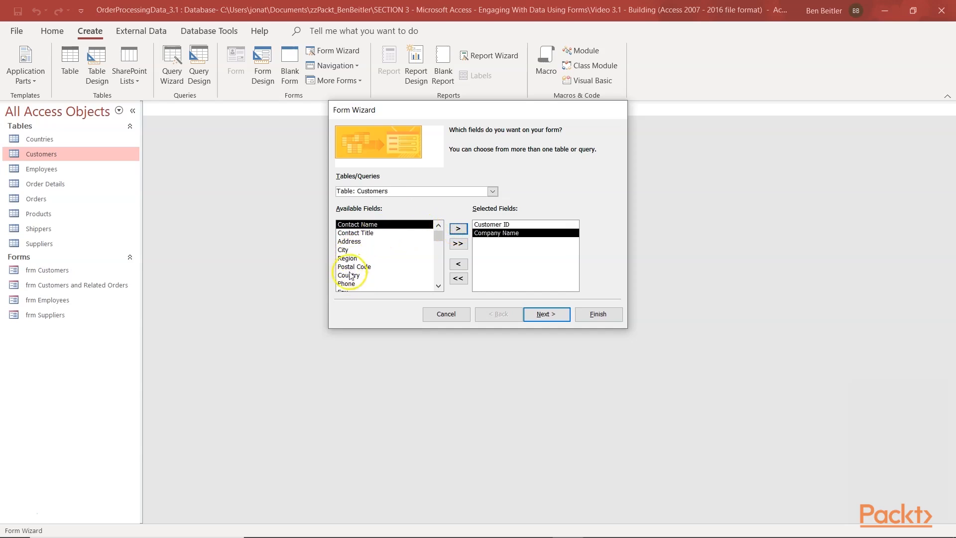
click(351, 276)
click(458, 229)
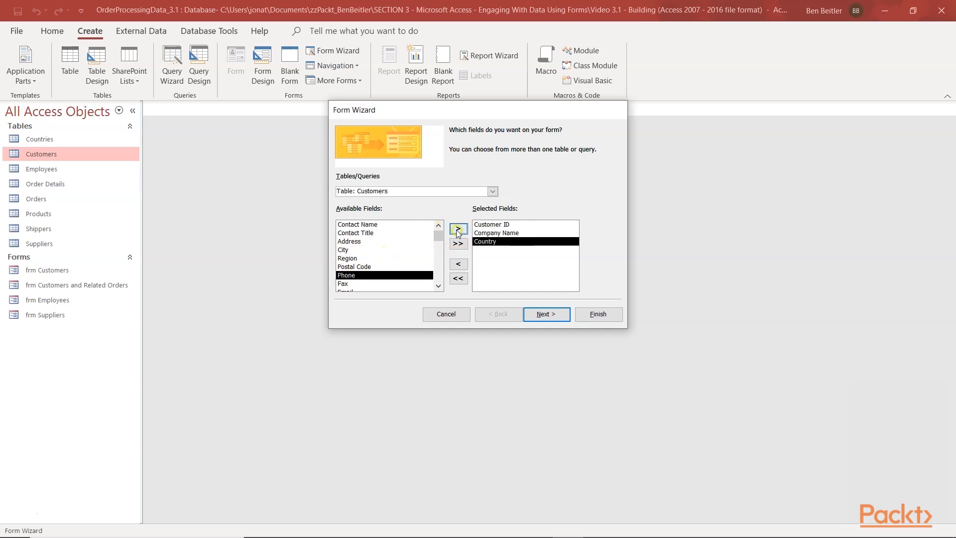
Step: Add Order ID, Order Date and Order Amount from the Orders table, leaving out its Customer ID, and continue the wizard
click(493, 191)
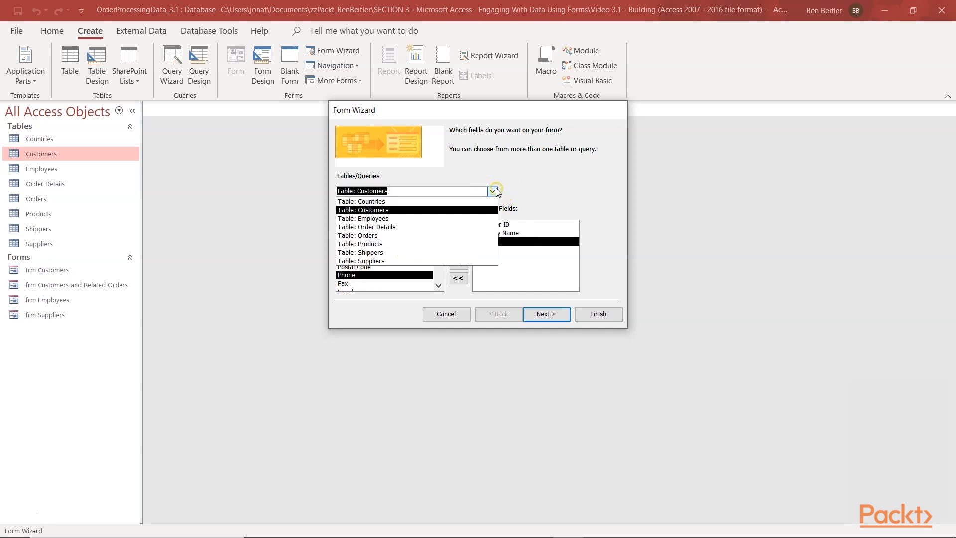
click(421, 235)
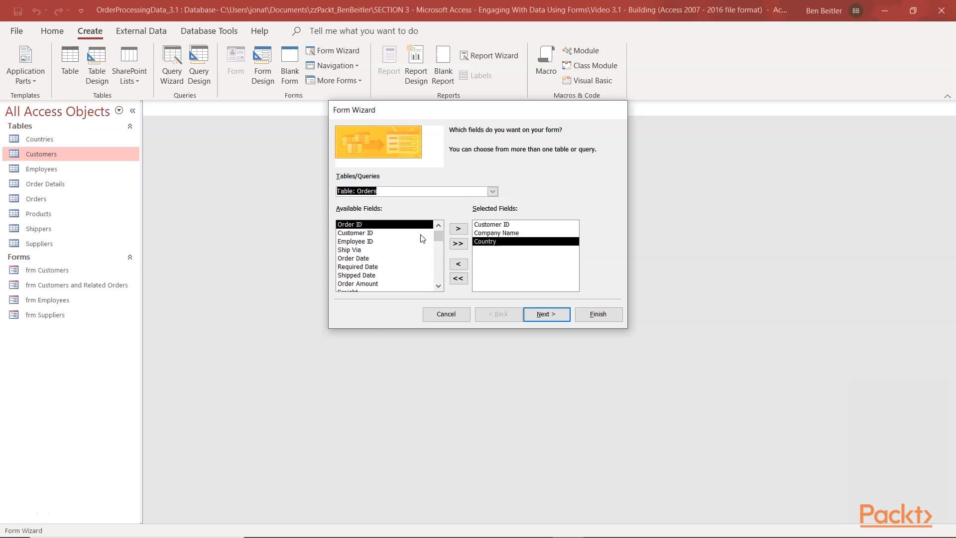
click(458, 228)
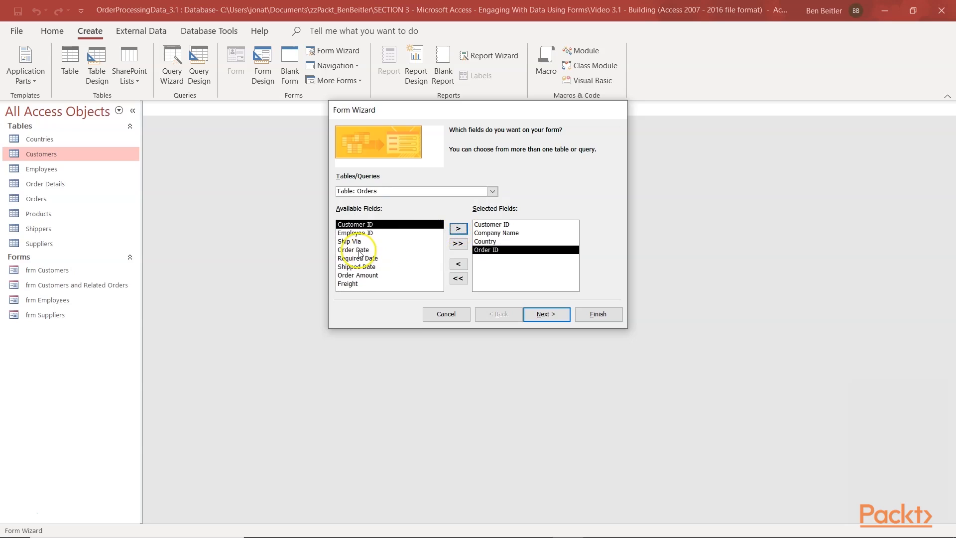
click(363, 249)
click(457, 230)
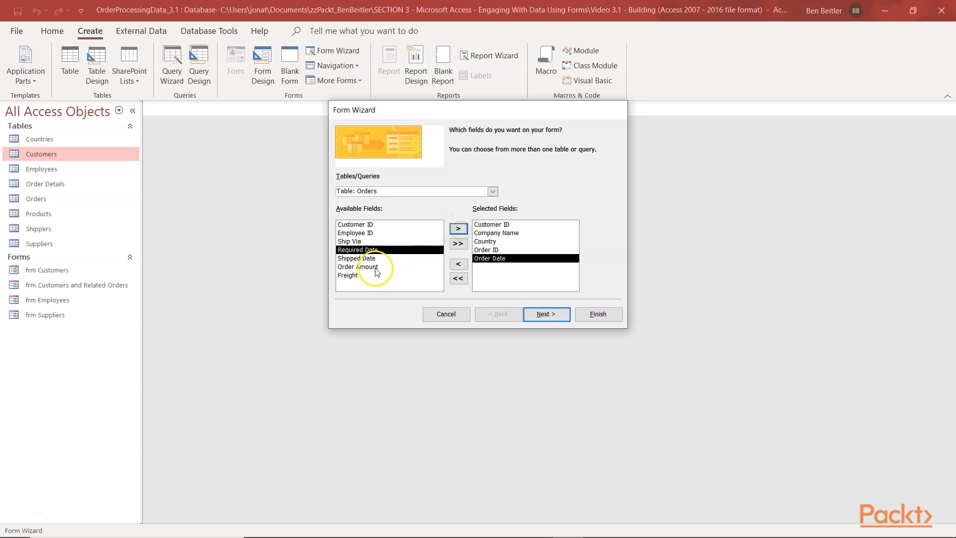
drag(376, 267, 459, 225)
click(464, 226)
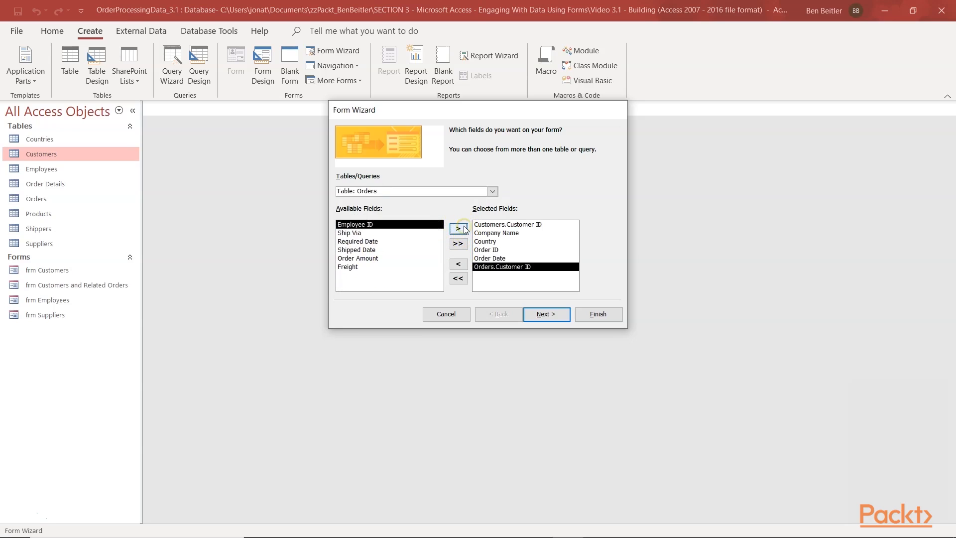
click(465, 266)
double_click(371, 268)
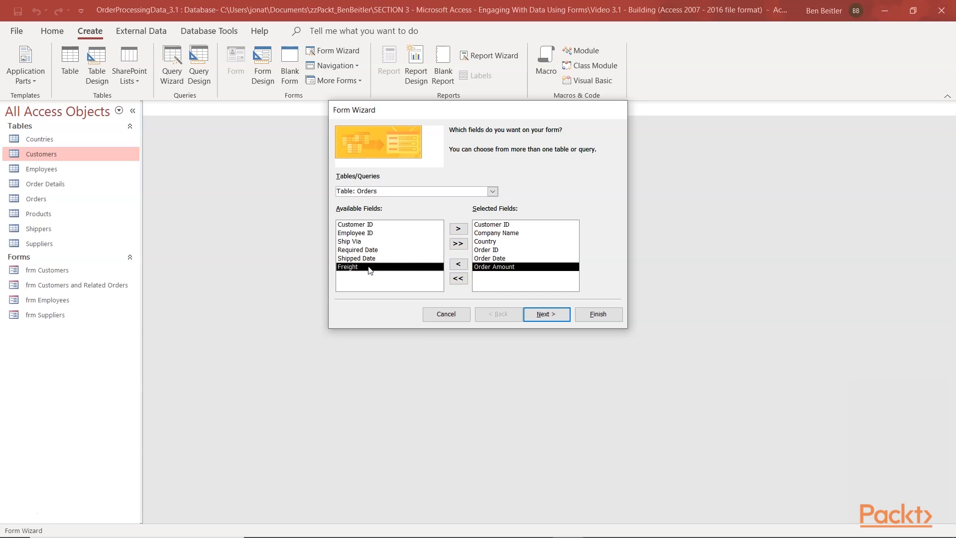
click(541, 307)
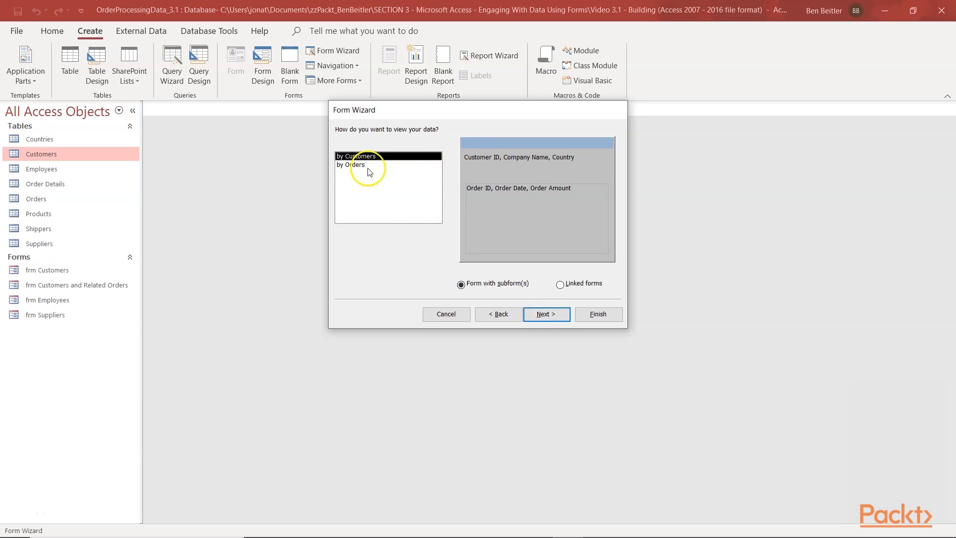
Step: Set the data to be viewed by Customers as a form with subforms, and continue
click(369, 168)
click(367, 157)
click(574, 287)
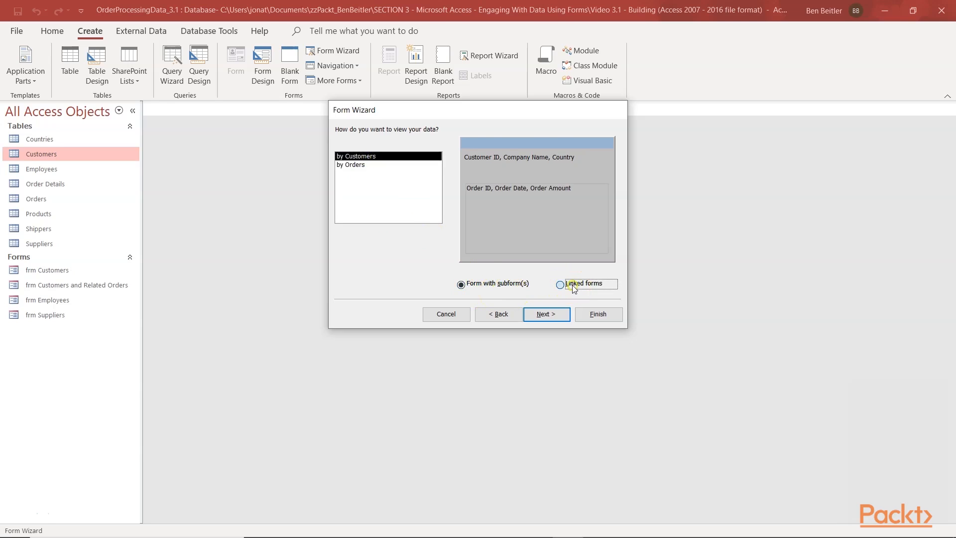
click(481, 286)
click(544, 314)
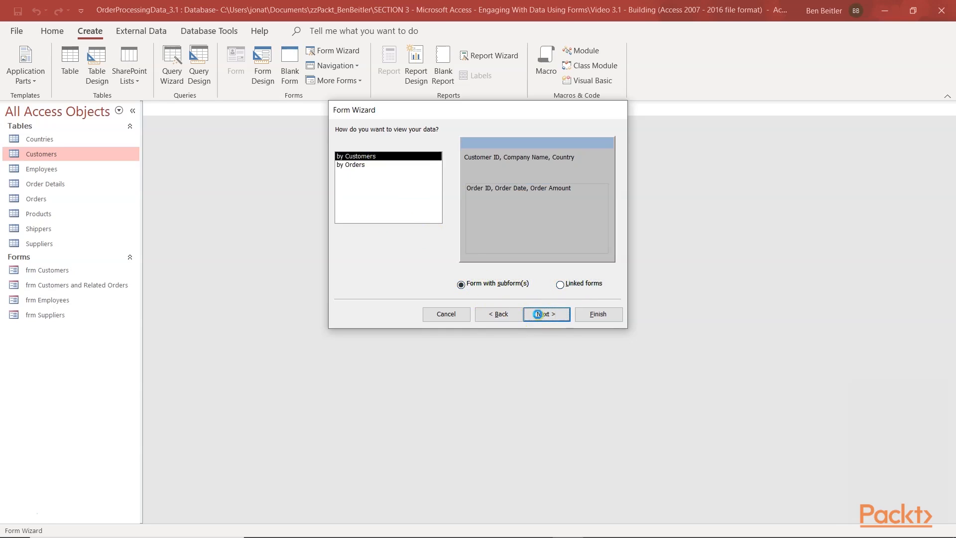
Step: Compare the tabular and datasheet subform layouts, choose Datasheet and continue
click(508, 162)
click(510, 149)
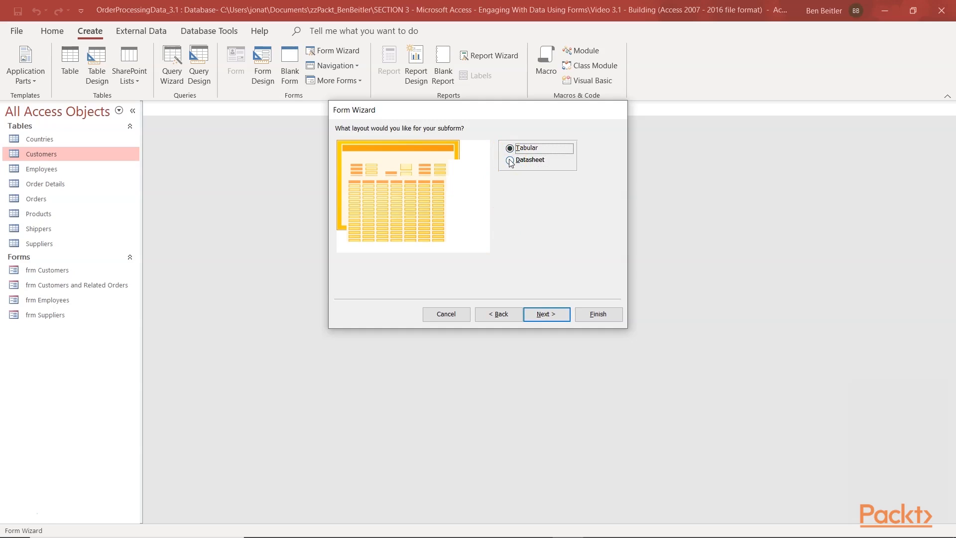
click(510, 161)
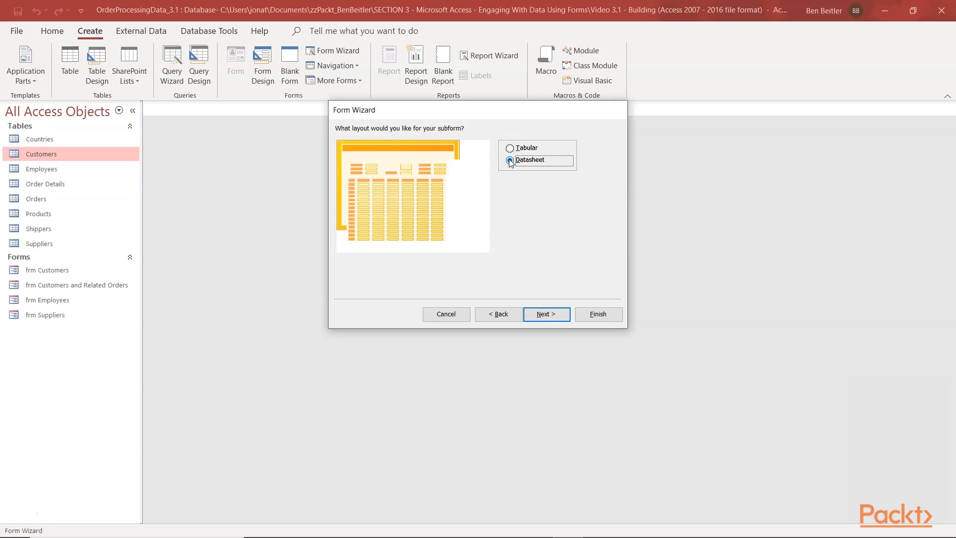
click(538, 314)
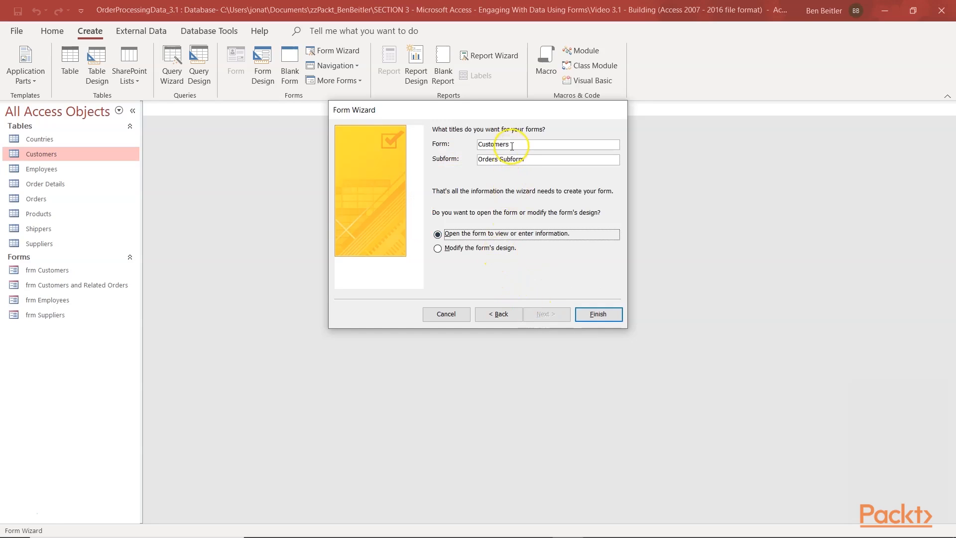
Step: Title the form "frm Customers and Orders" and the subform "sub Customers and Orders"
drag(511, 146, 450, 135)
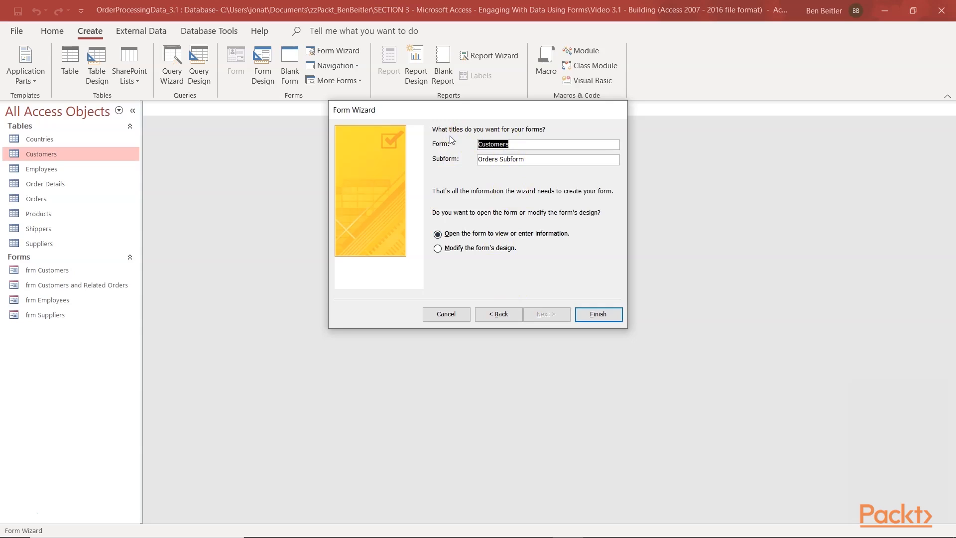
text(frm Customers and Orders)
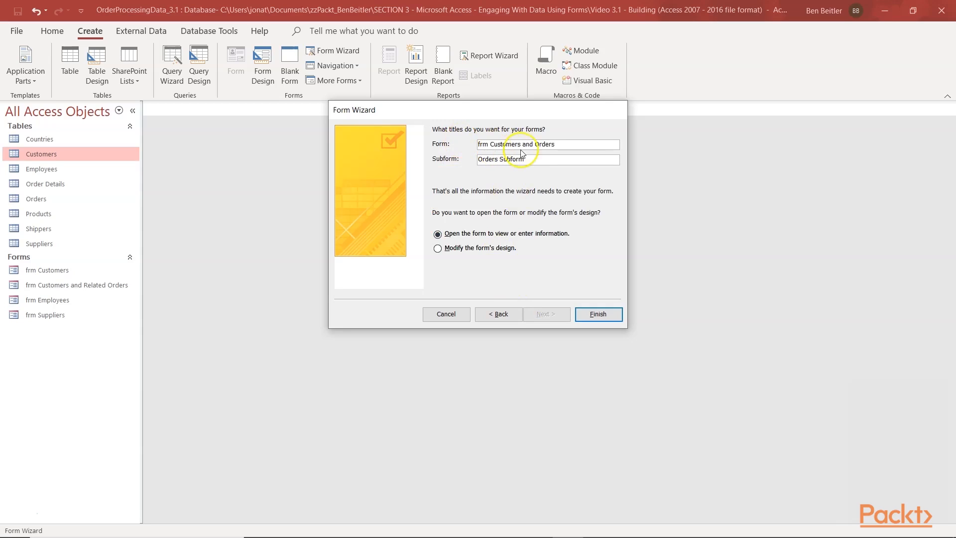
drag(525, 159, 453, 158)
text(sub Customers and Orders)
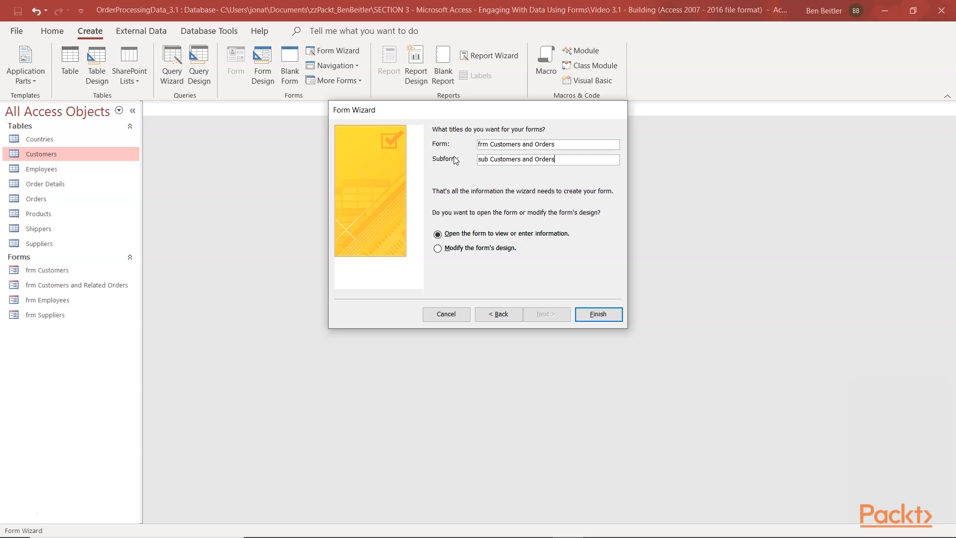
Step: Choose to open the form to view or enter information, and finish the wizard
click(458, 238)
click(438, 251)
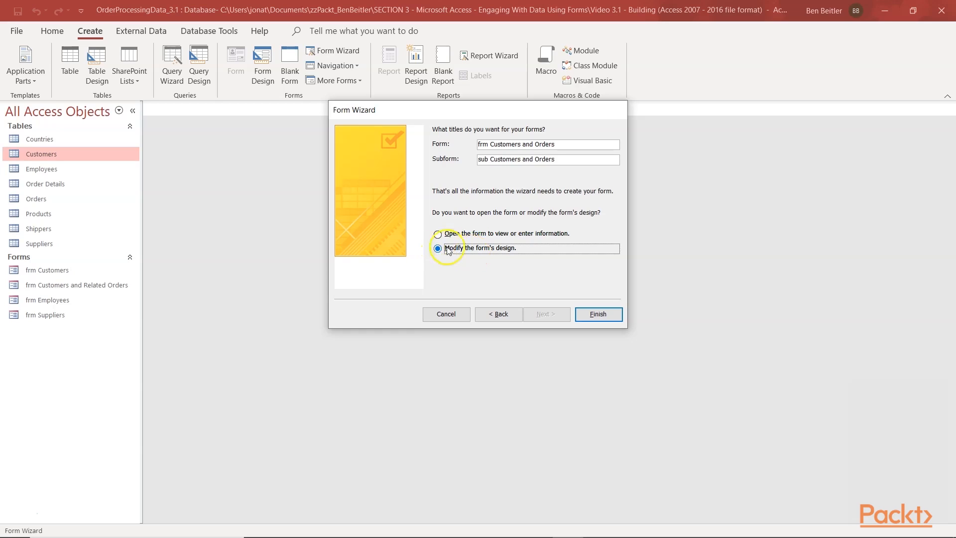
click(438, 235)
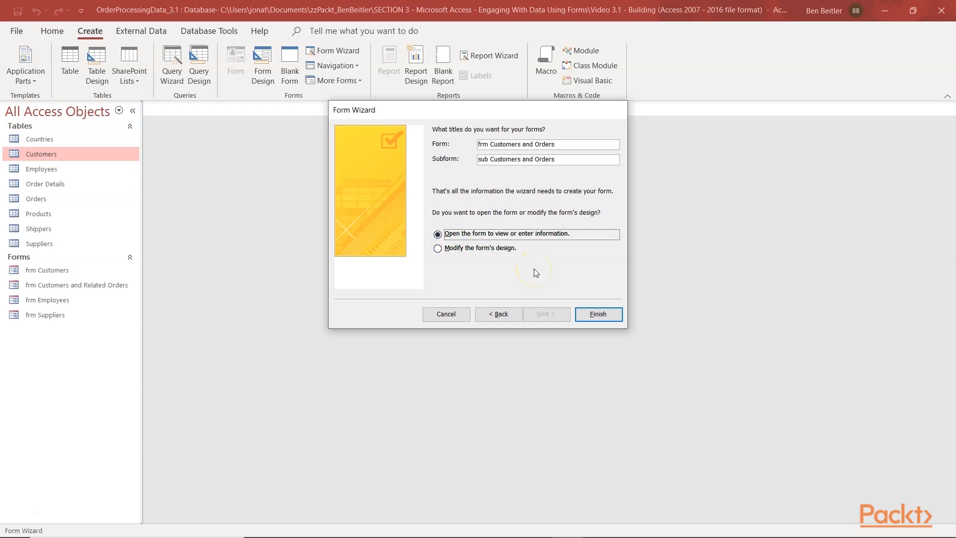
click(594, 315)
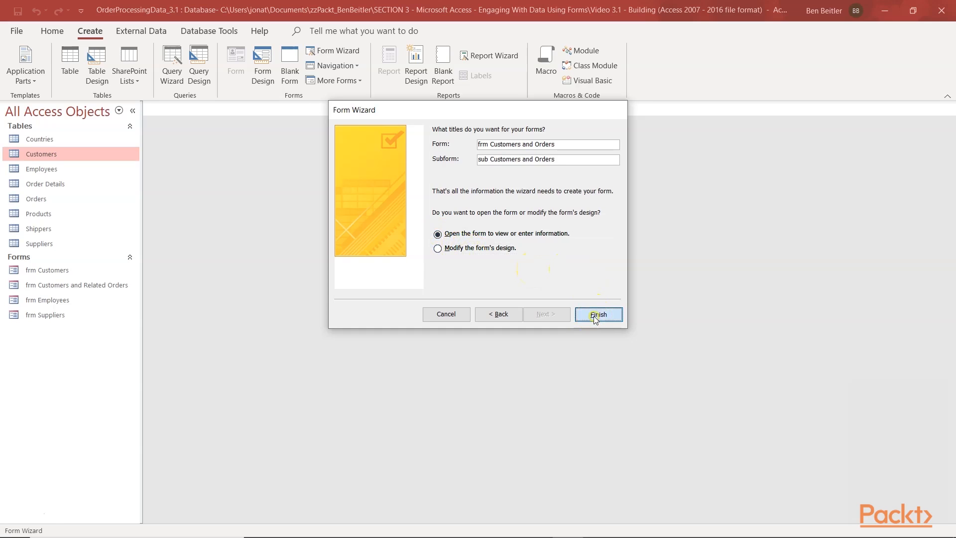